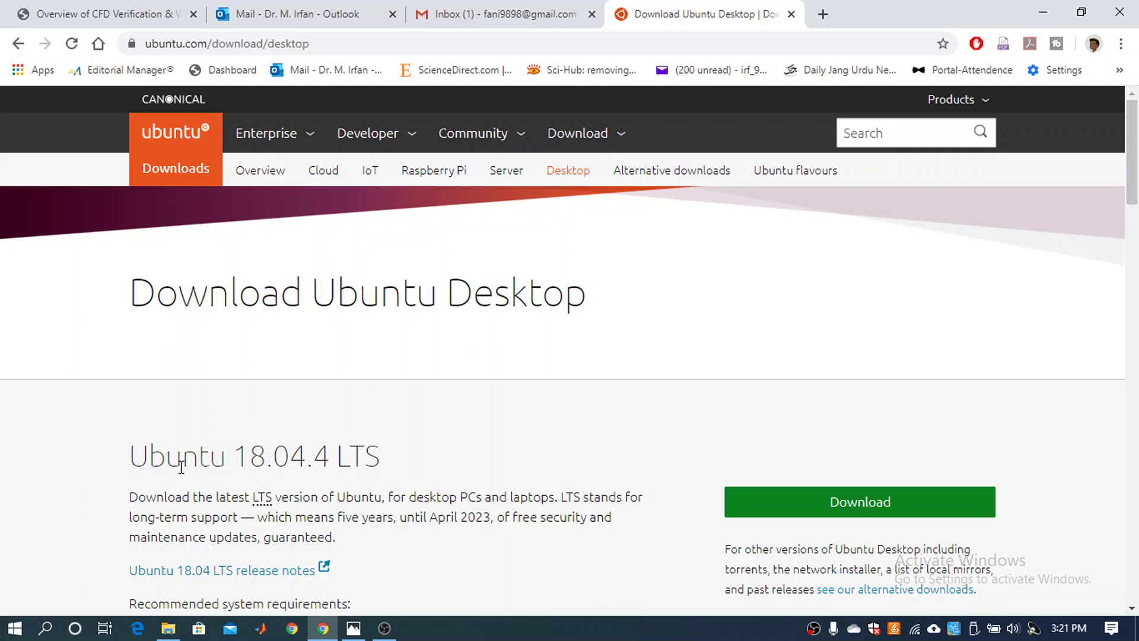
# Step: Review the support period and recommended system requirements for Ubuntu 18.04.4 LTS, and start downloading the desktop image
pyautogui.scroll(-1, 181, 466)
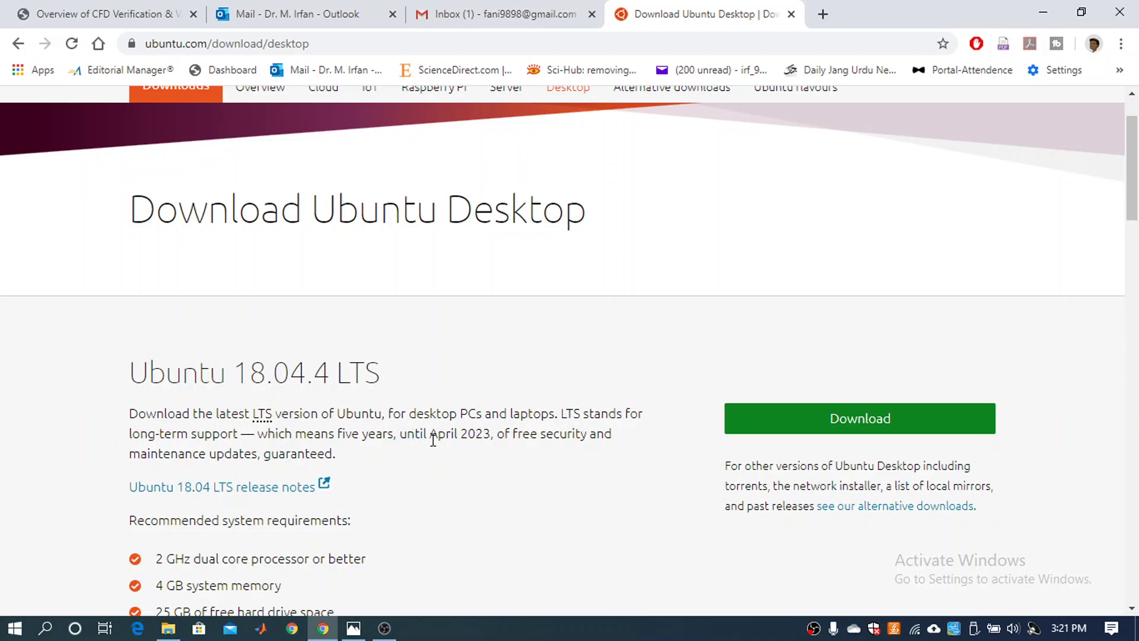
pyautogui.moveTo(406, 435); pyautogui.dragTo(491, 435)
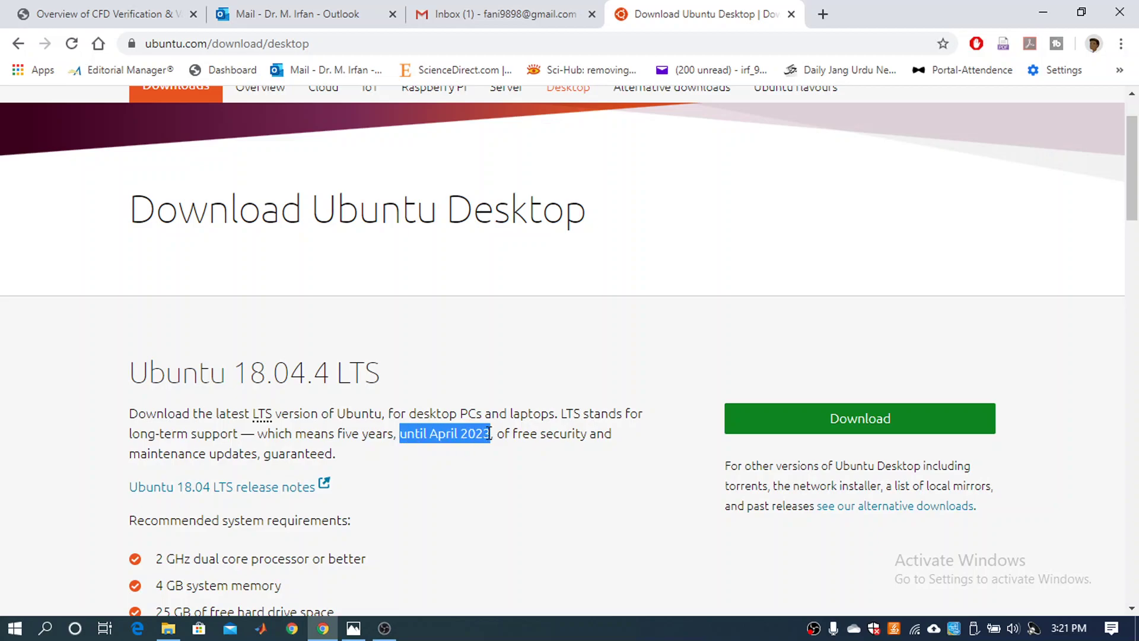
pyautogui.scroll(-3, 277, 484)
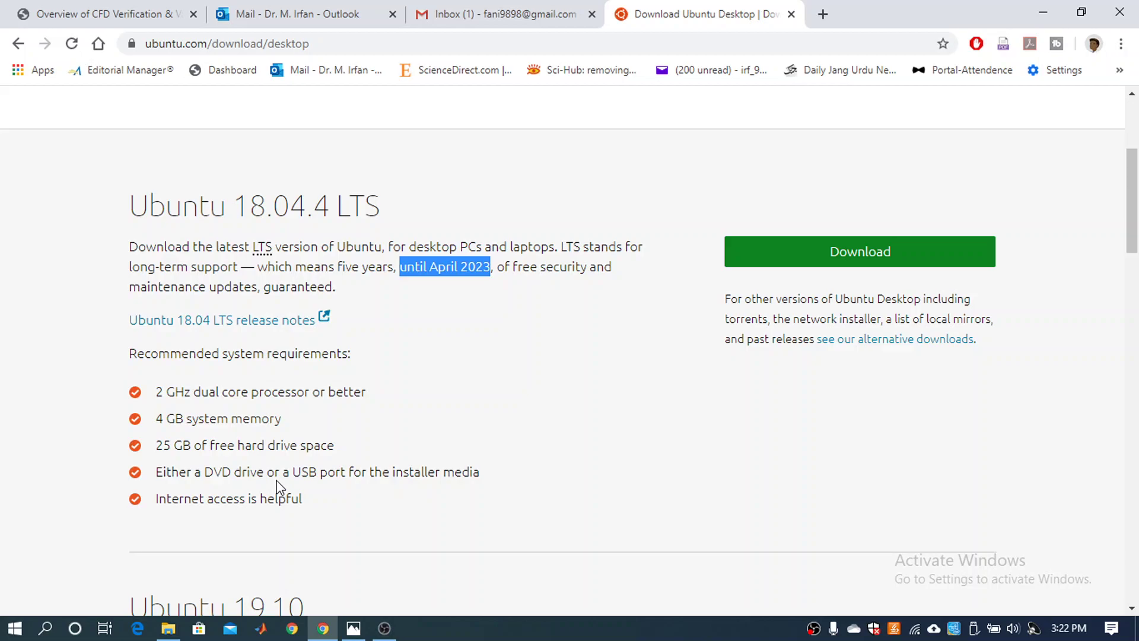
pyautogui.moveTo(205, 473); pyautogui.dragTo(469, 477)
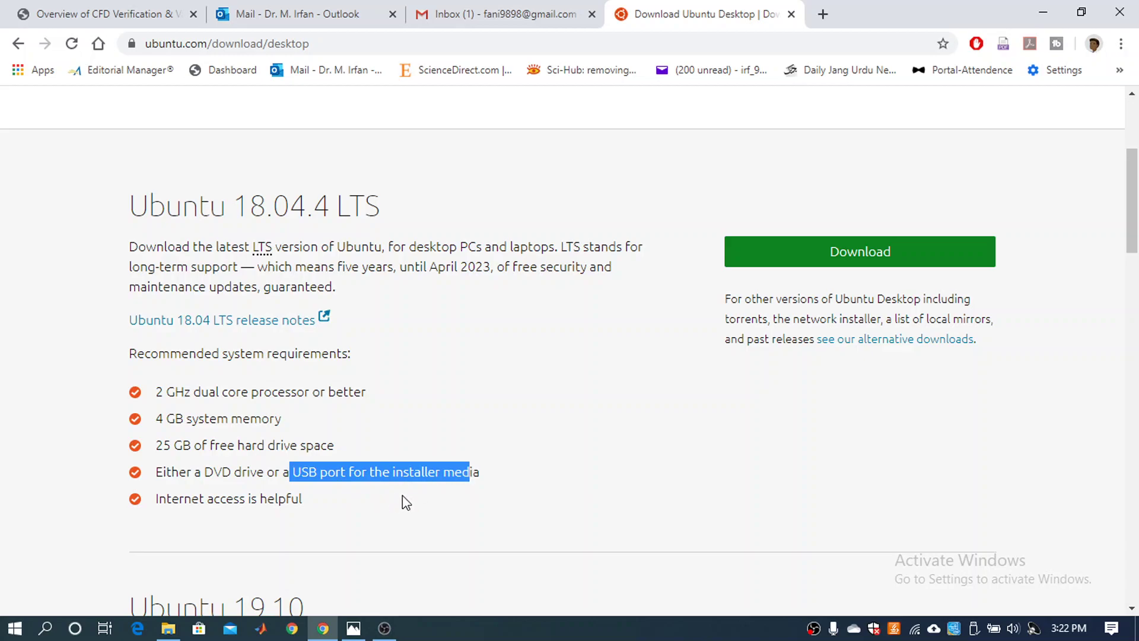
pyautogui.click(652, 394)
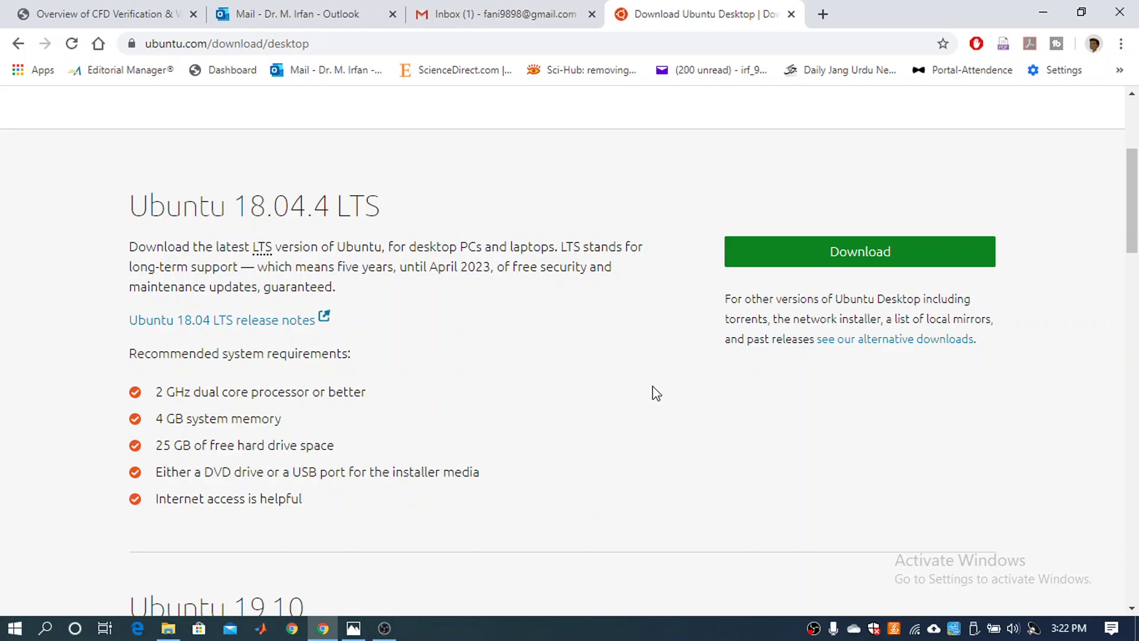
pyautogui.scroll(4, 653, 392)
pyautogui.scroll(-1, 888, 393)
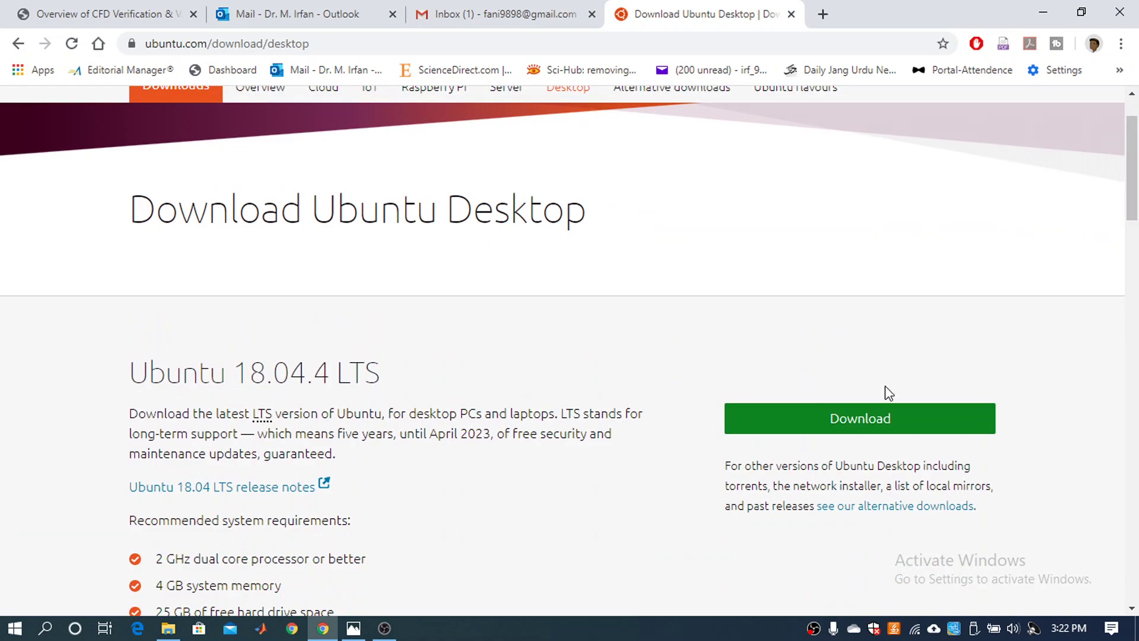
pyautogui.click(859, 423)
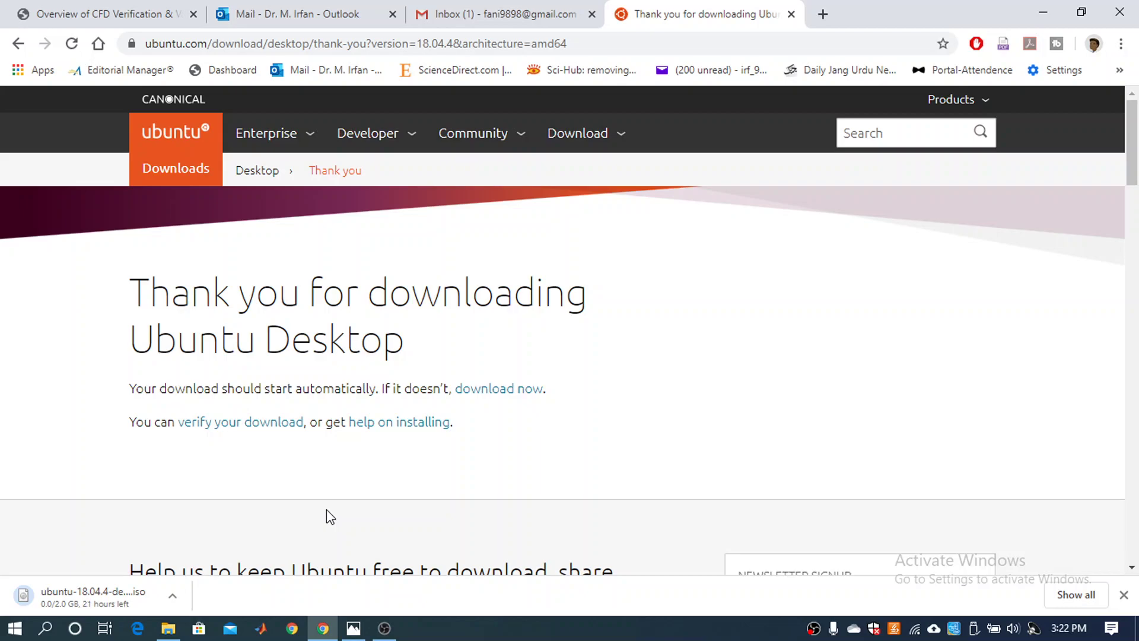
# Step: Show the Windows desktop and check the file details of the ubuntu-18.04.4-desktop-amd64 disc image
pyautogui.hotkey('ctrl', 'f')
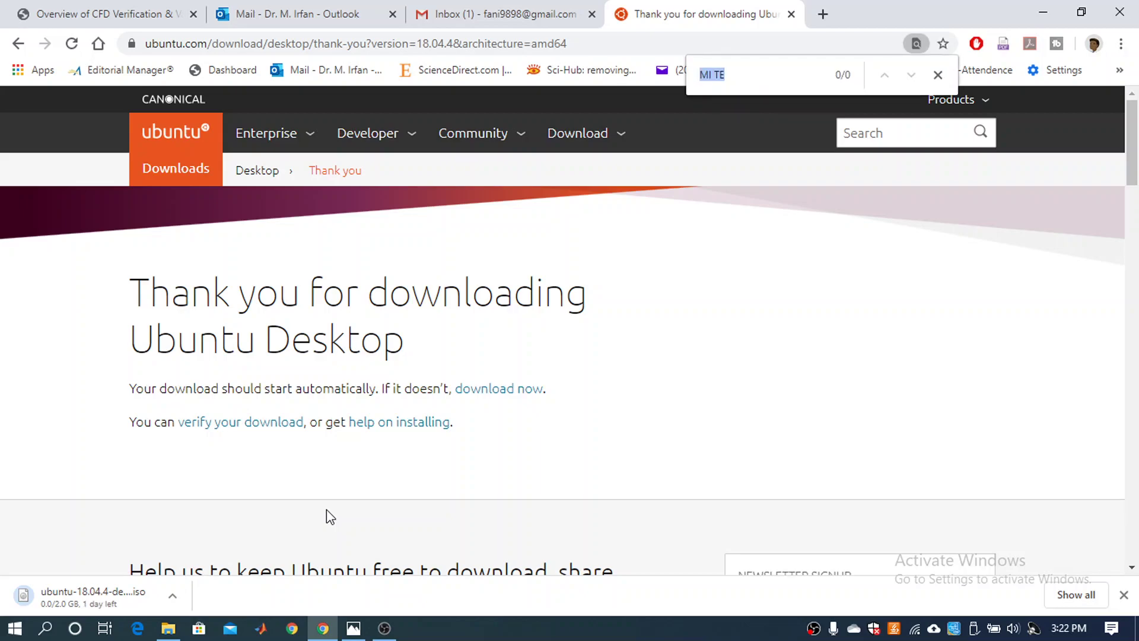
pyautogui.press('super+d')
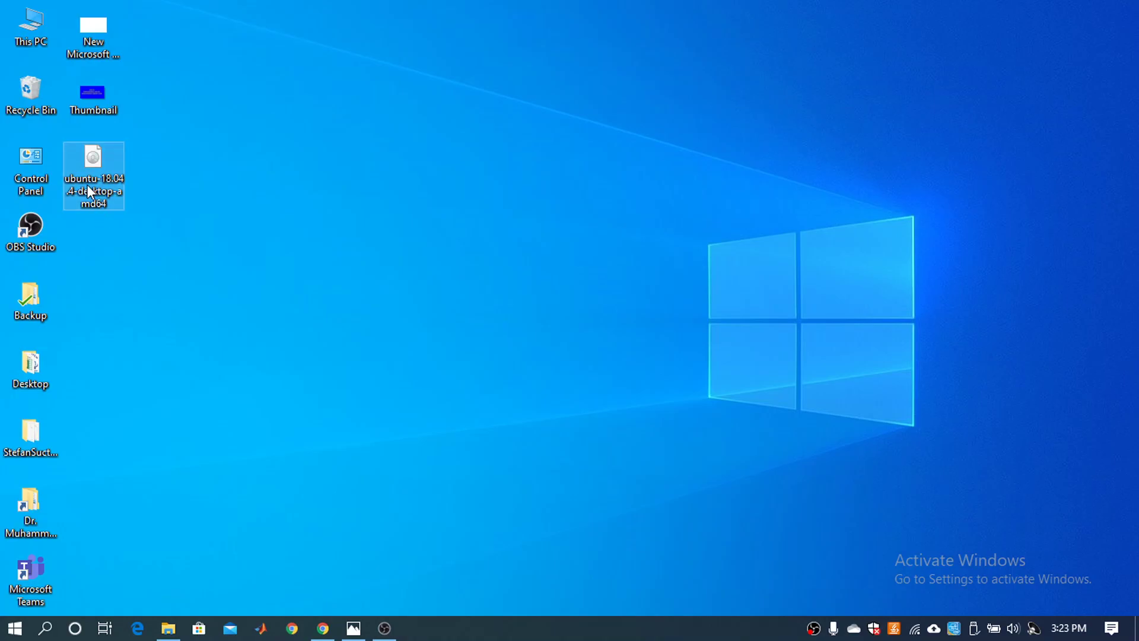
pyautogui.moveTo(101, 185)
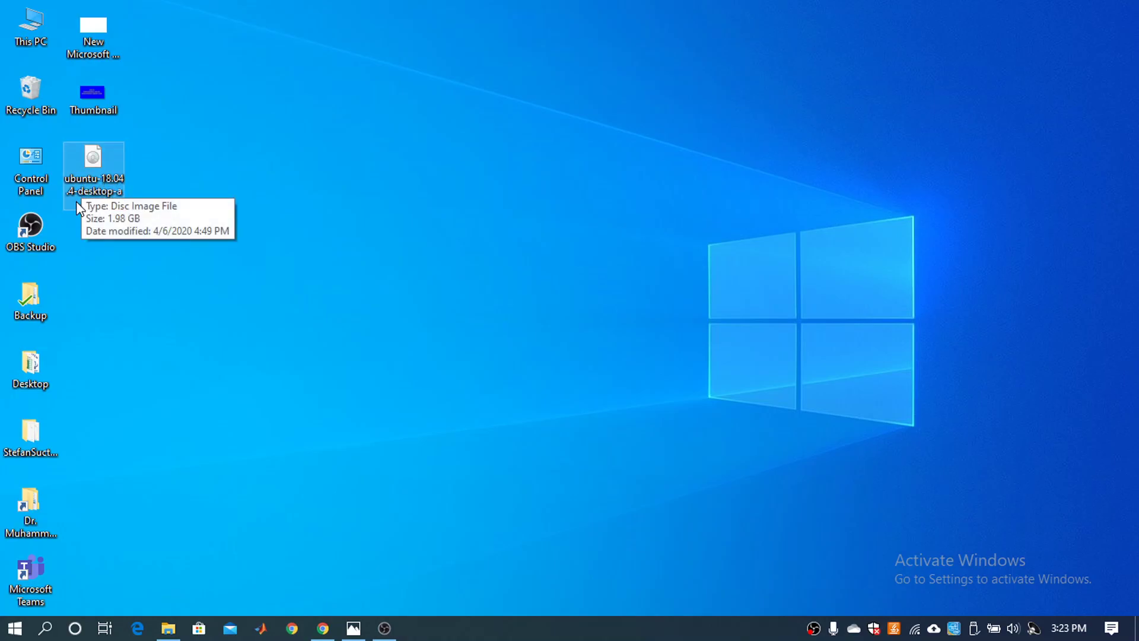
pyautogui.click(78, 199)
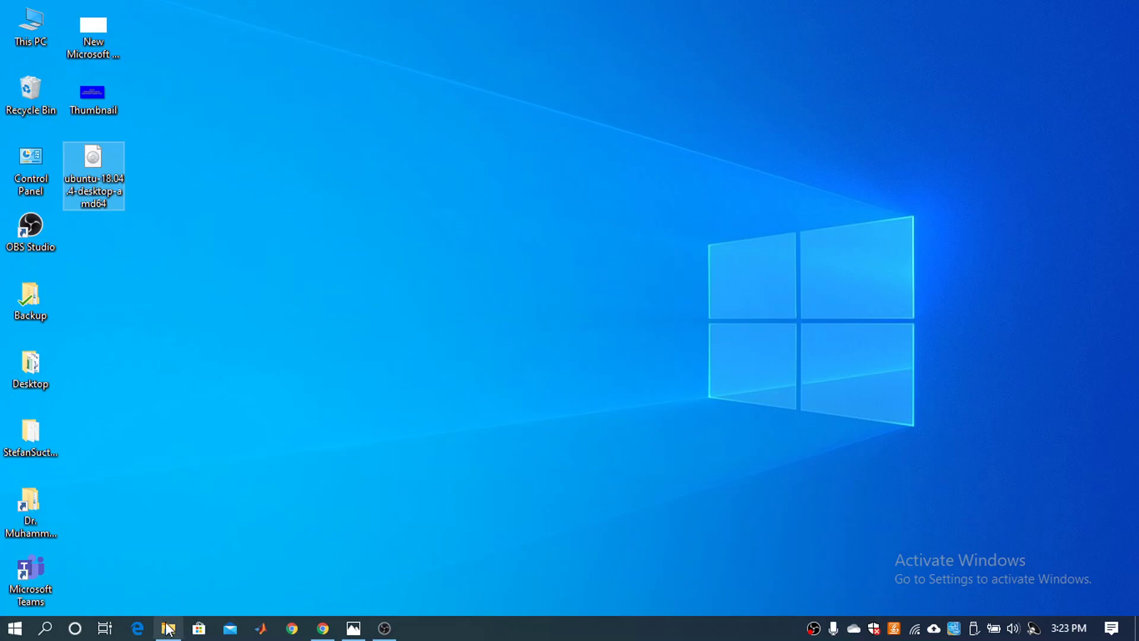
pyautogui.click(190, 339)
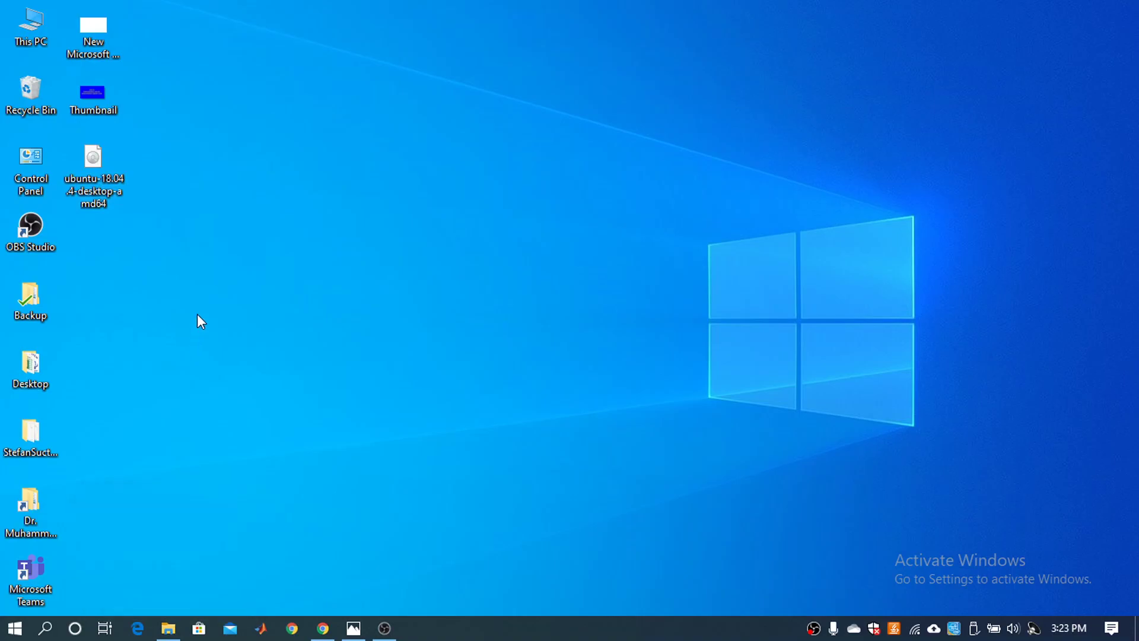
# Step: Check the capacity and free space of the USB (16 GB) drive in This PC, and minimize the window
pyautogui.doubleClick(38, 25)
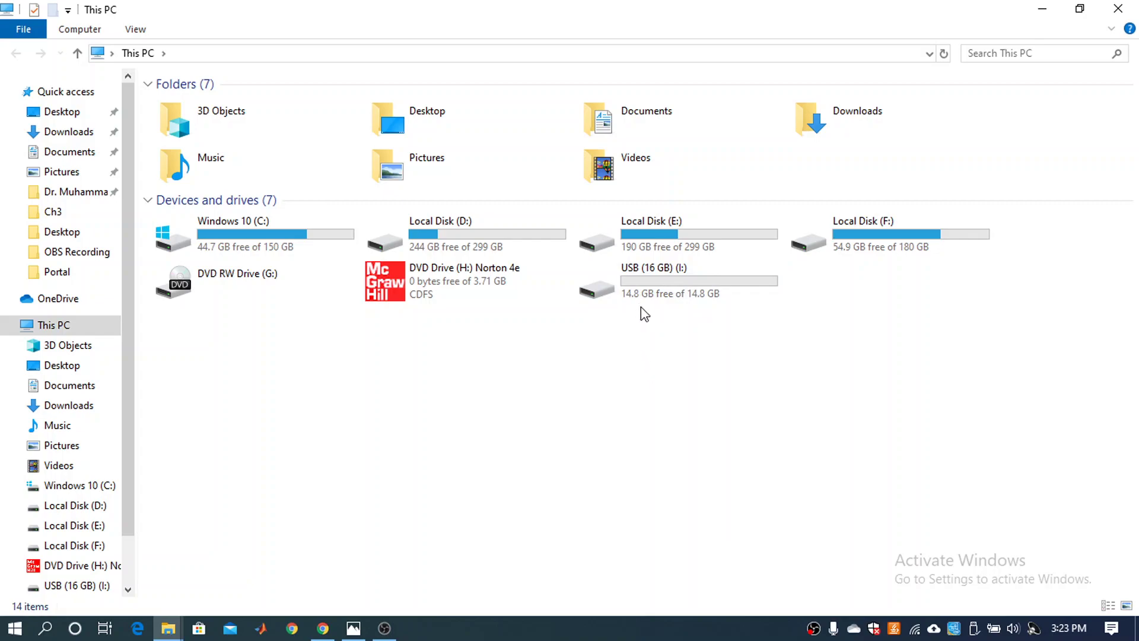
pyautogui.hotkey('ctrl', 'f')
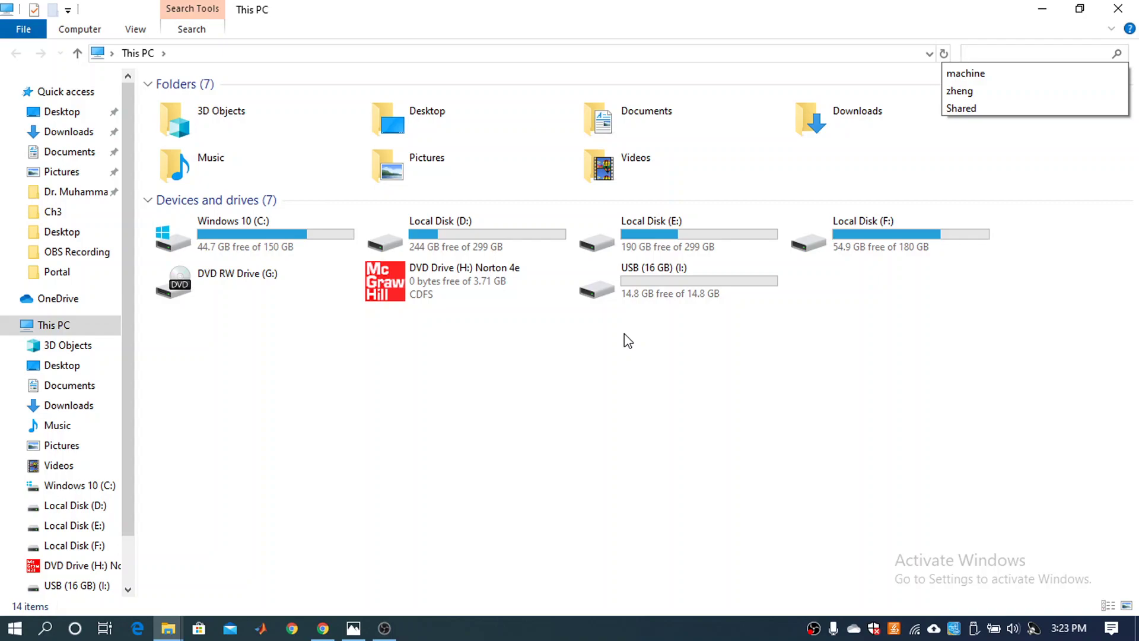
pyautogui.click(624, 334)
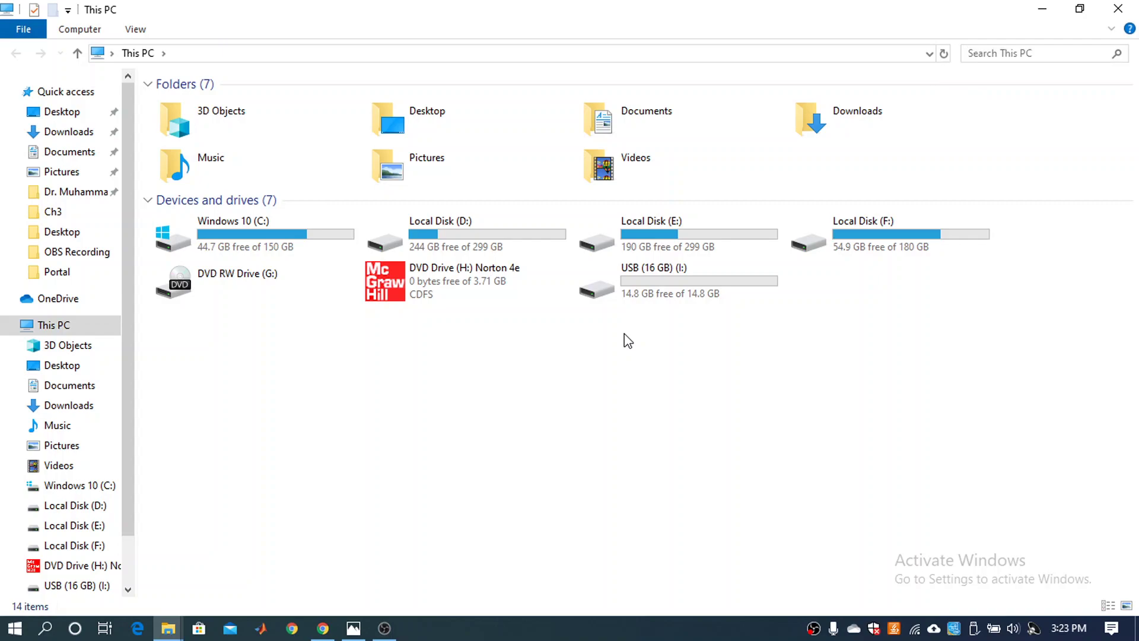
pyautogui.click(1044, 10)
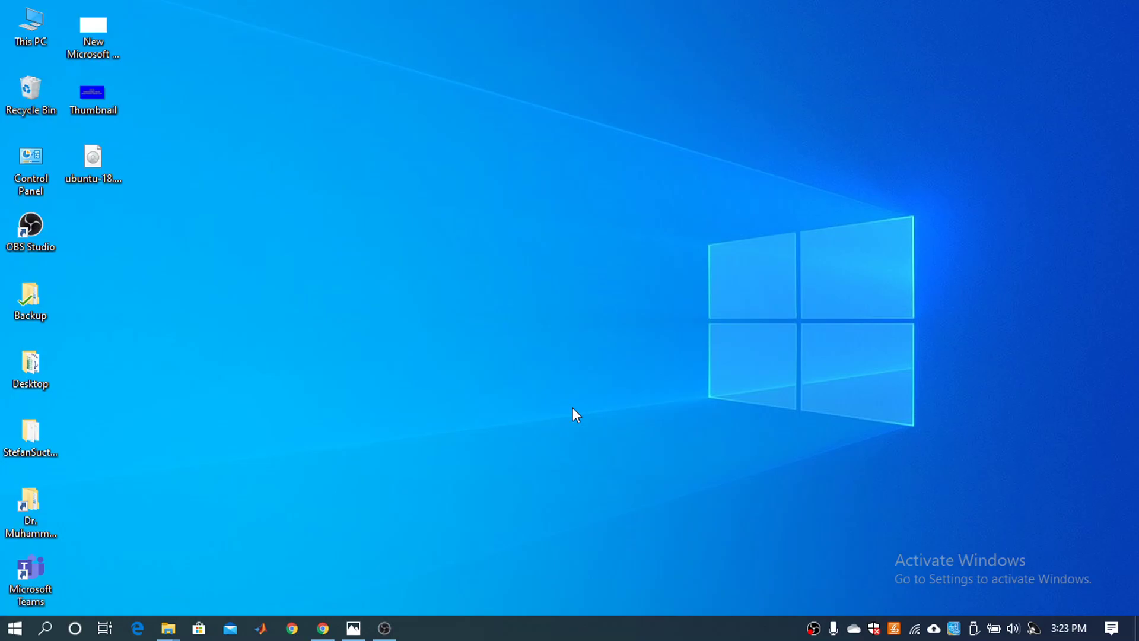
# Step: Switch back to Chrome and open the rufus.ie website in a new tab
pyautogui.click(322, 628)
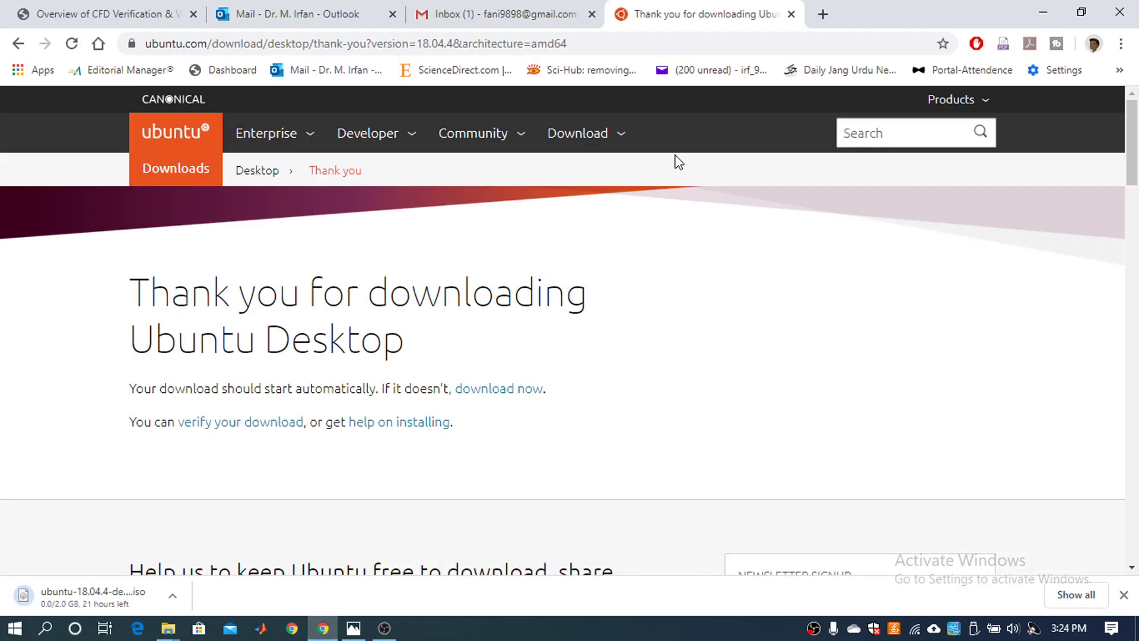
pyautogui.click(822, 14)
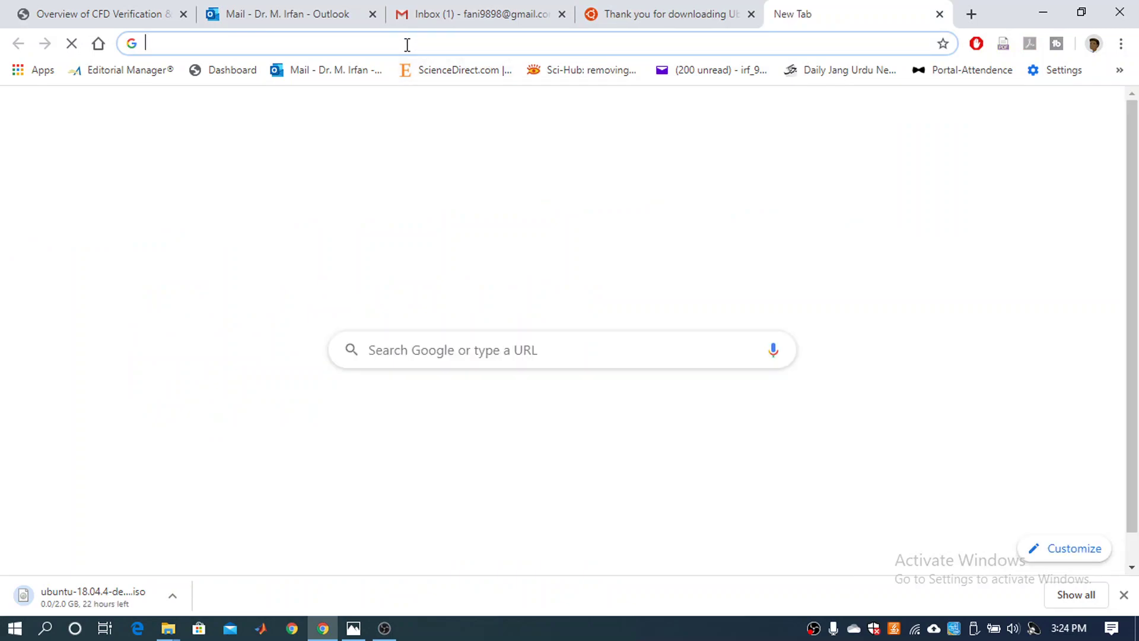
pyautogui.write('r')
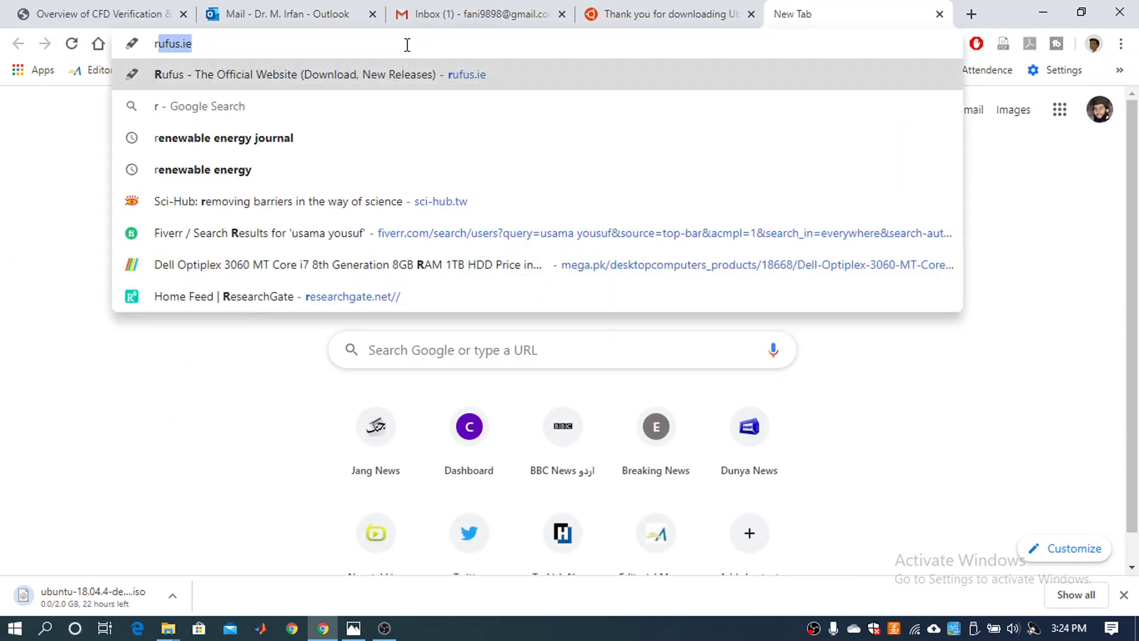
pyautogui.write('ufus')
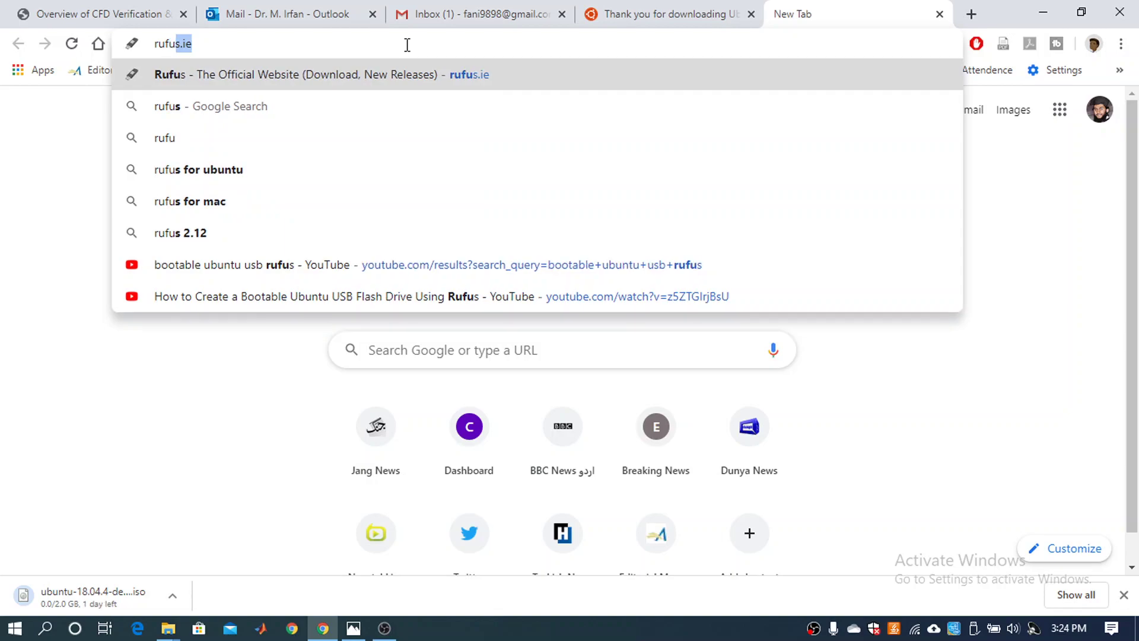
pyautogui.write('.ie')
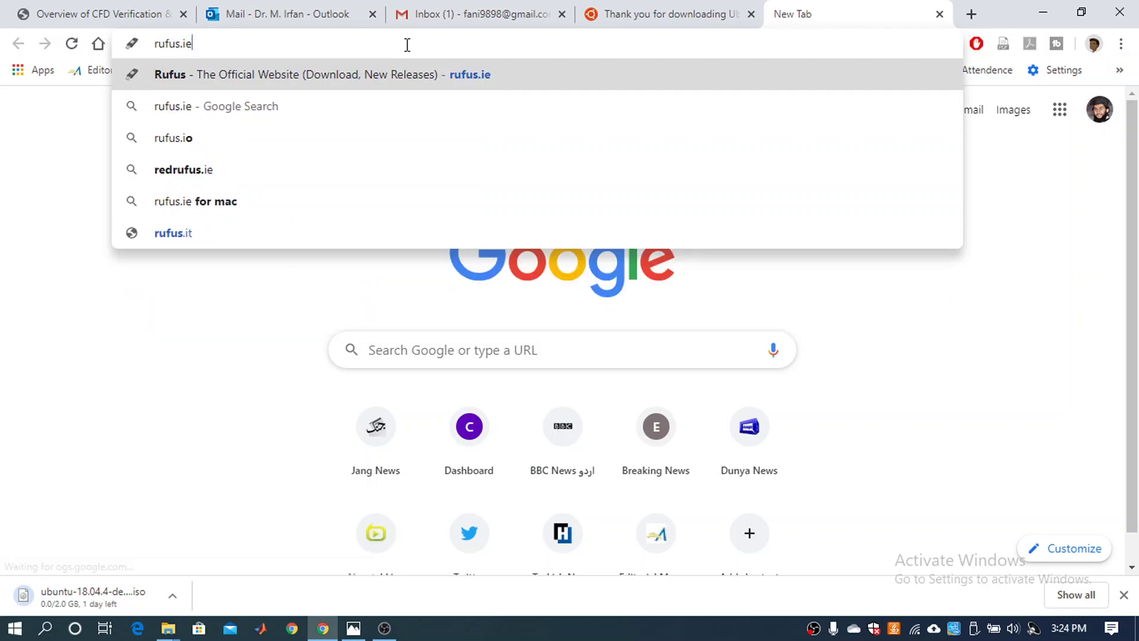
pyautogui.press('Return')
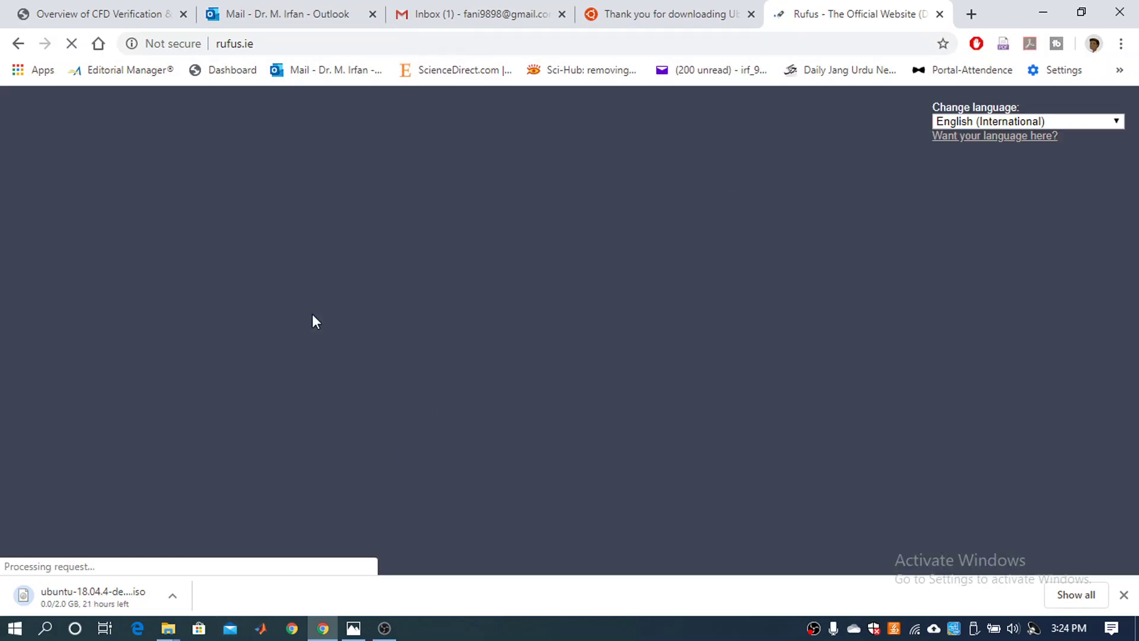
# Step: Read through the Rufus page's description of creating bootable USB drives
pyautogui.moveTo(160, 271); pyautogui.dragTo(557, 274)
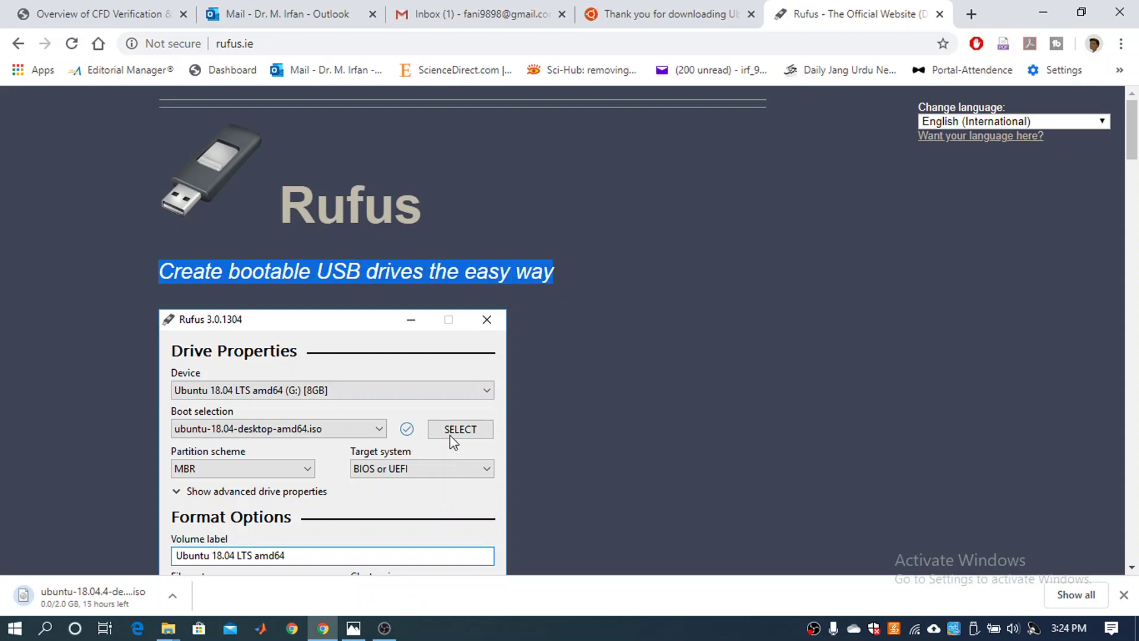
pyautogui.scroll(-7, 435, 394)
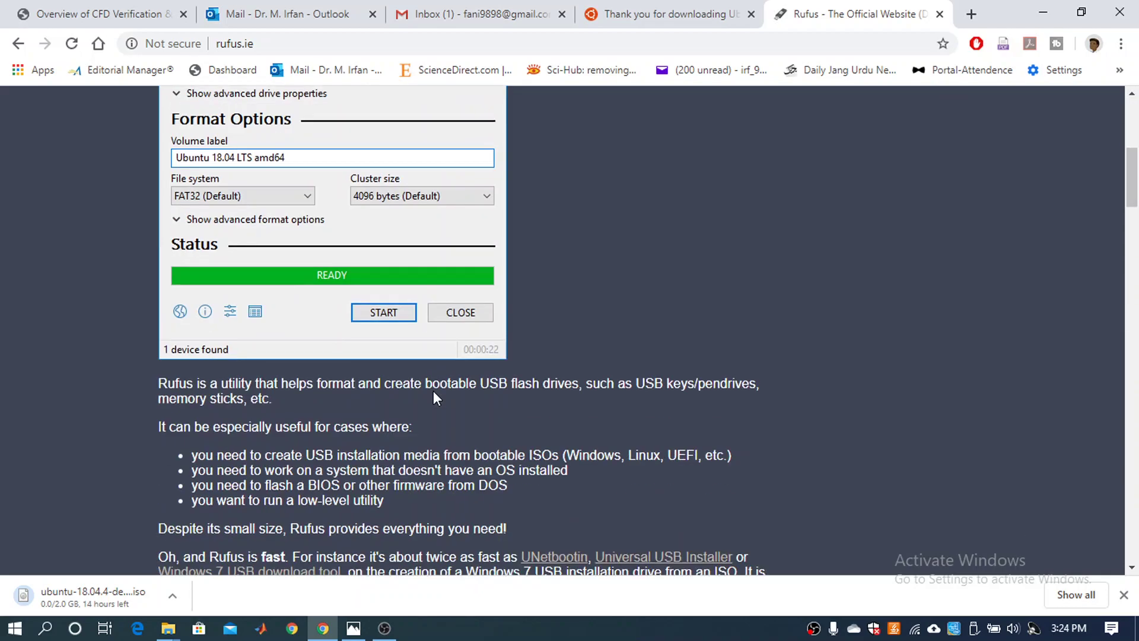
pyautogui.scroll(-6, 433, 392)
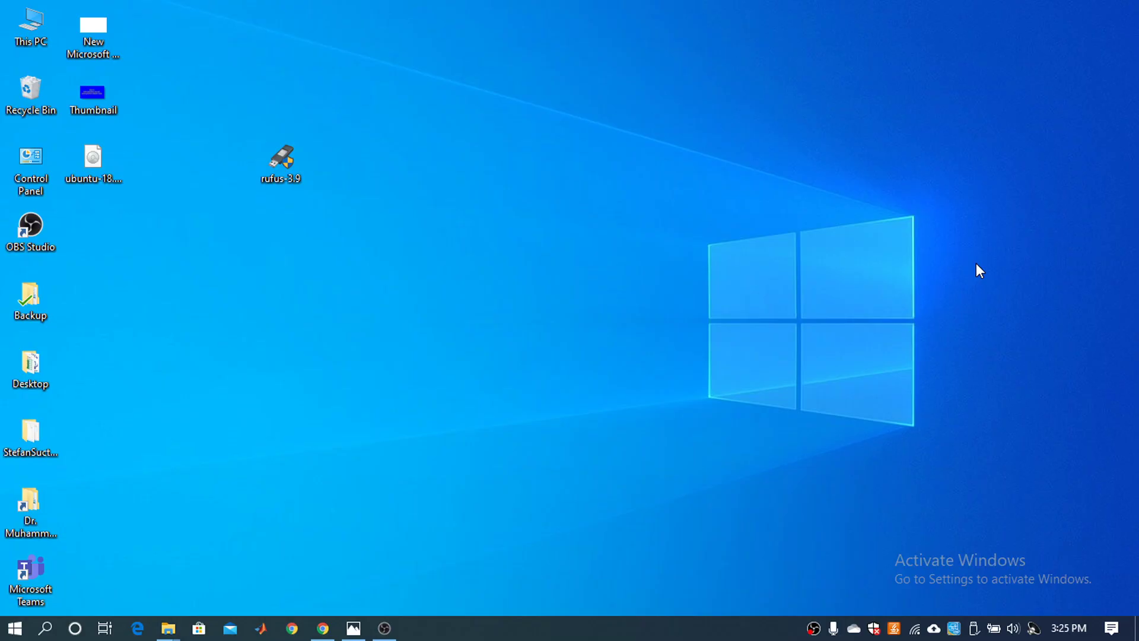
# Step: Launch rufus-3.9 from the desktop and choose USB (16 GB) (I:) as the device
pyautogui.doubleClick(285, 171)
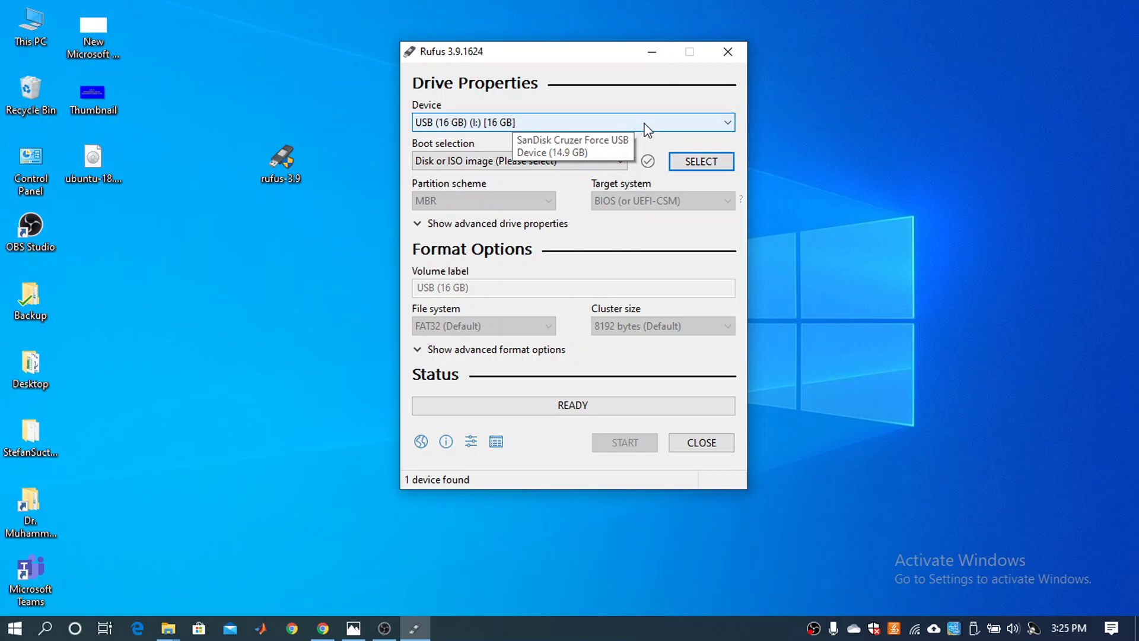
pyautogui.click(648, 130)
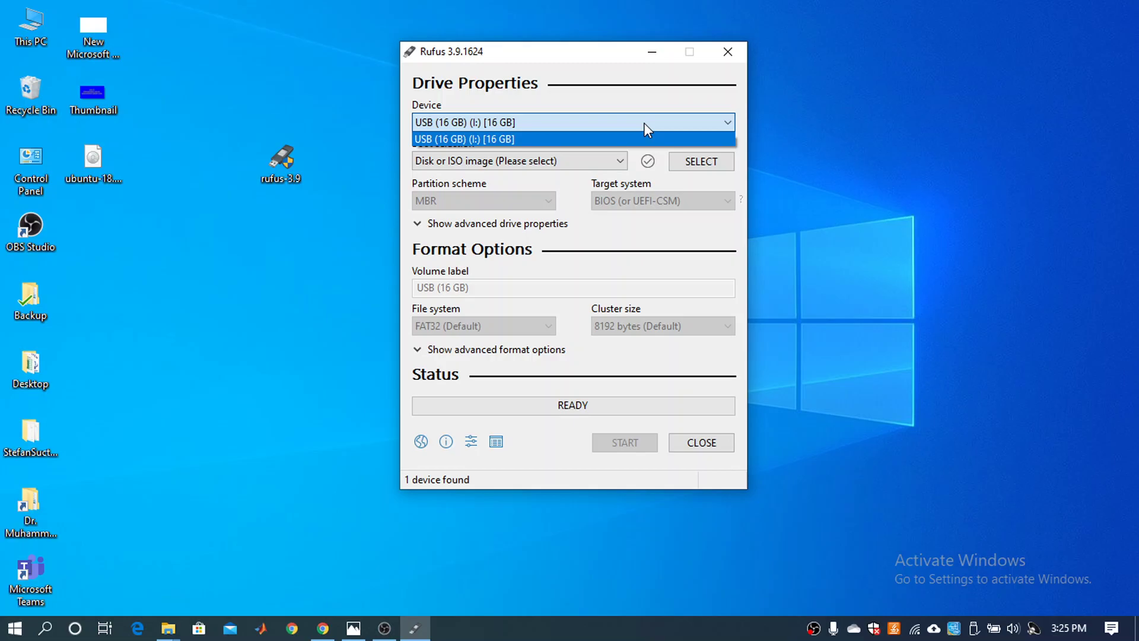
pyautogui.click(647, 130)
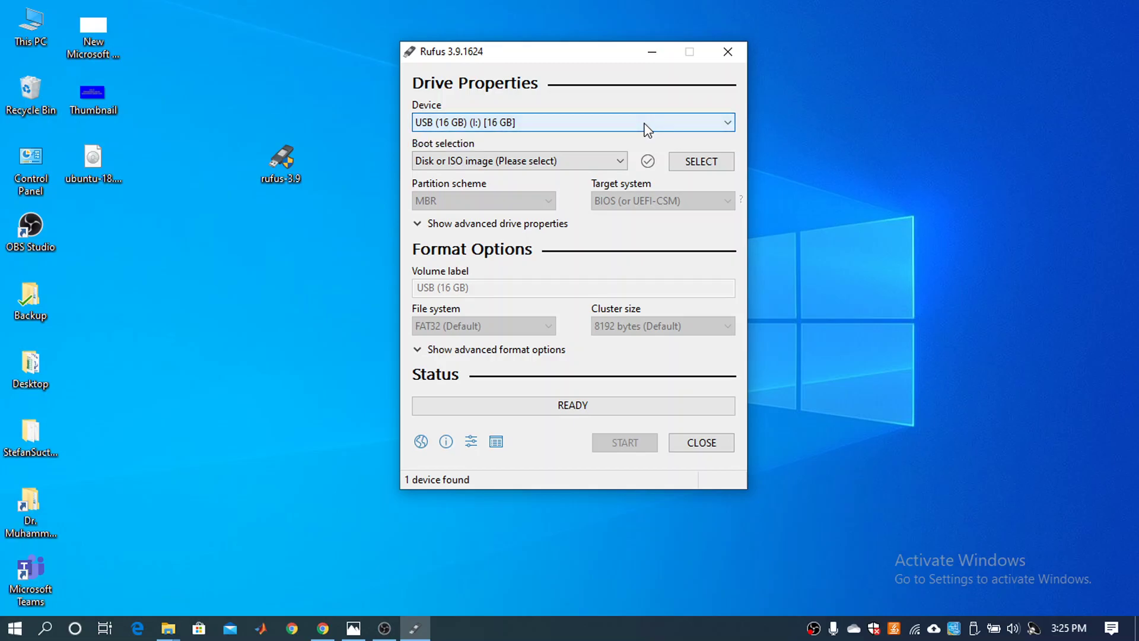
# Step: Load the ubuntu-18.04.4-desktop-amd64 disc image from the Desktop folder as the boot selection
pyautogui.click(101, 173)
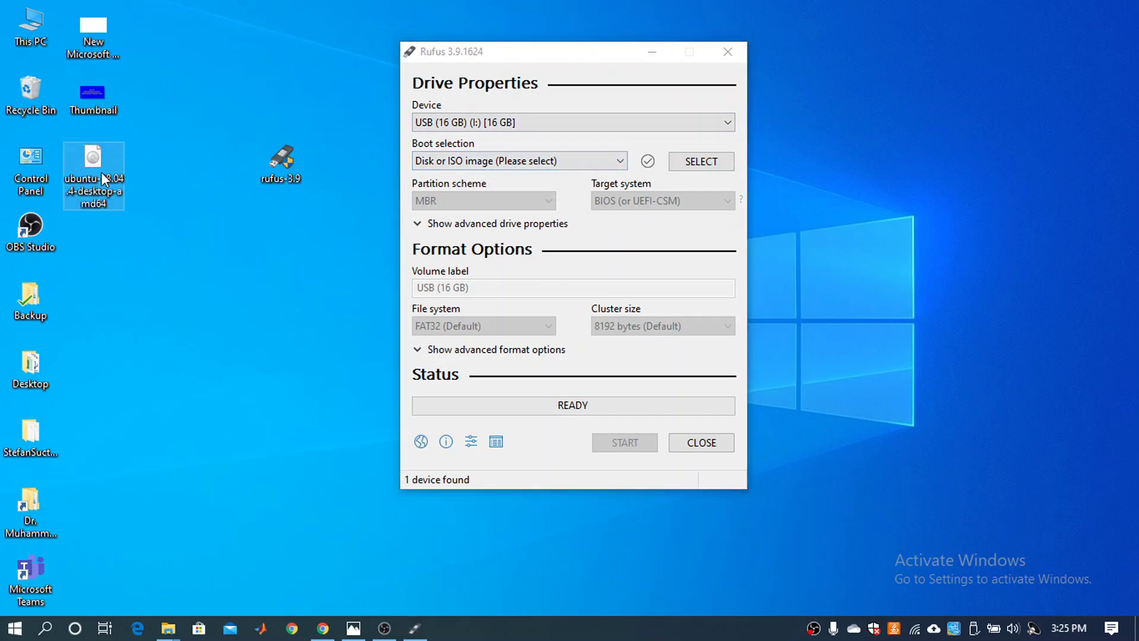
pyautogui.click(585, 167)
pyautogui.click(473, 164)
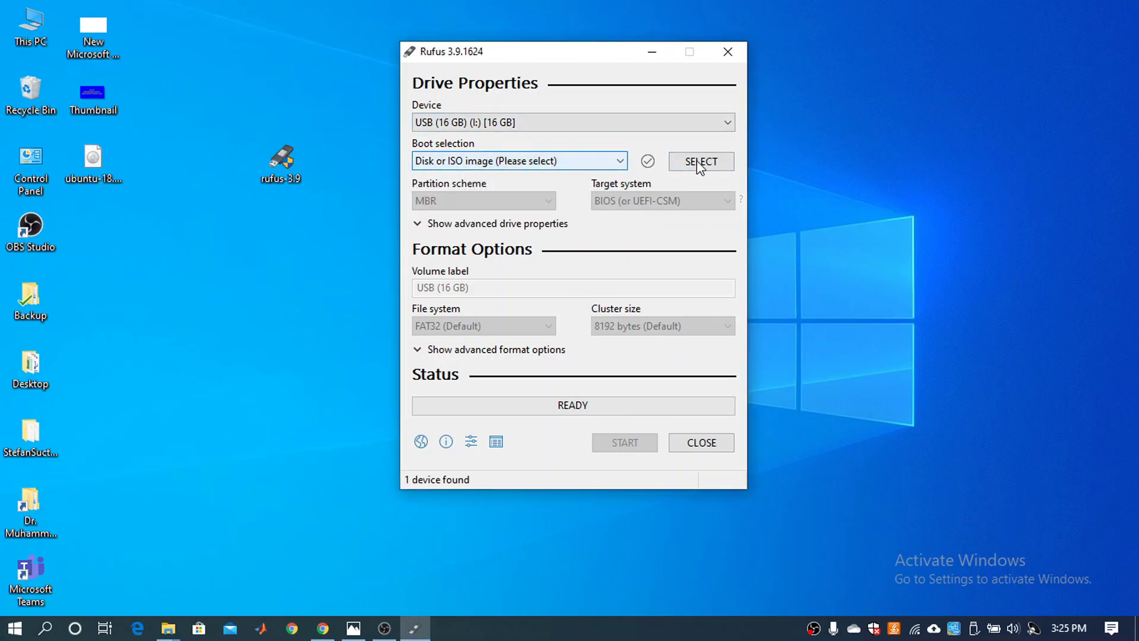
pyautogui.click(694, 161)
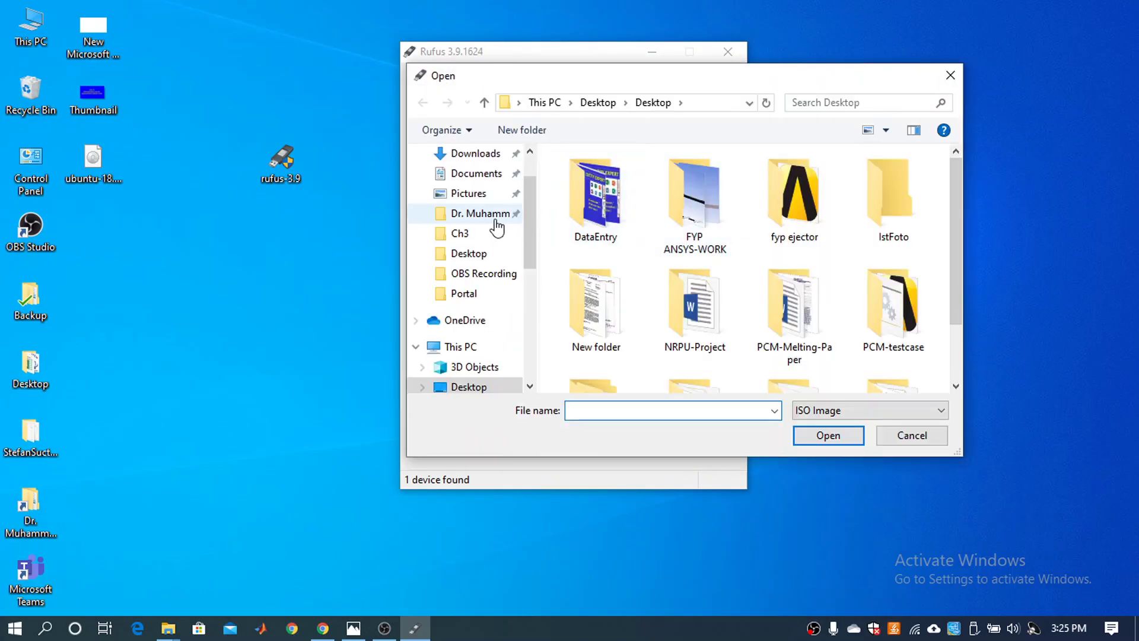
pyautogui.scroll(2, 493, 225)
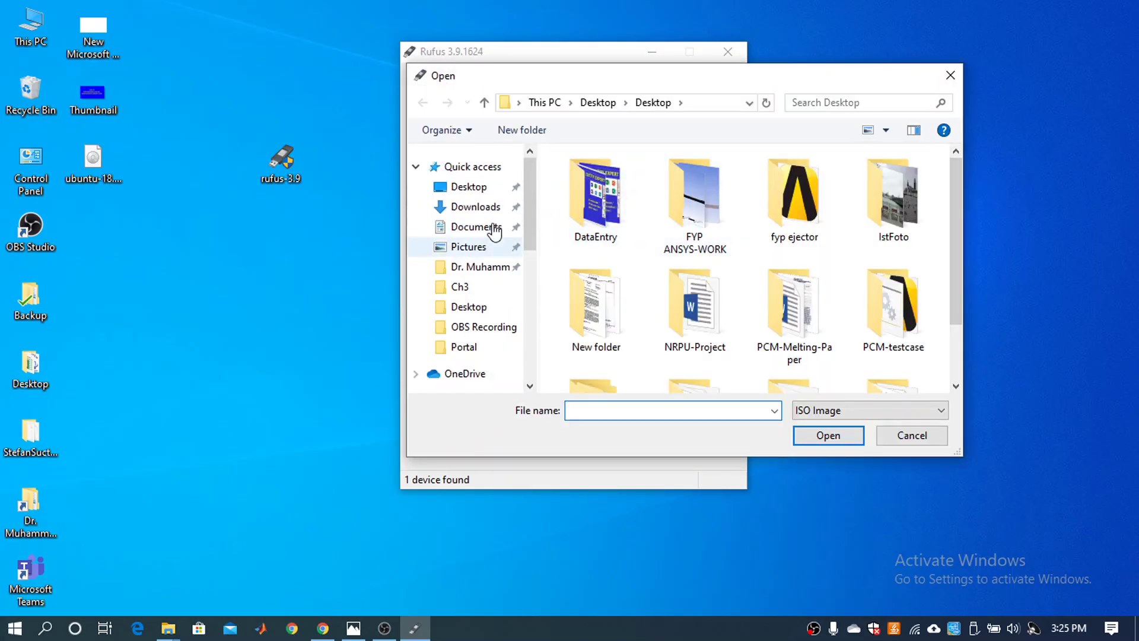
pyautogui.click(477, 189)
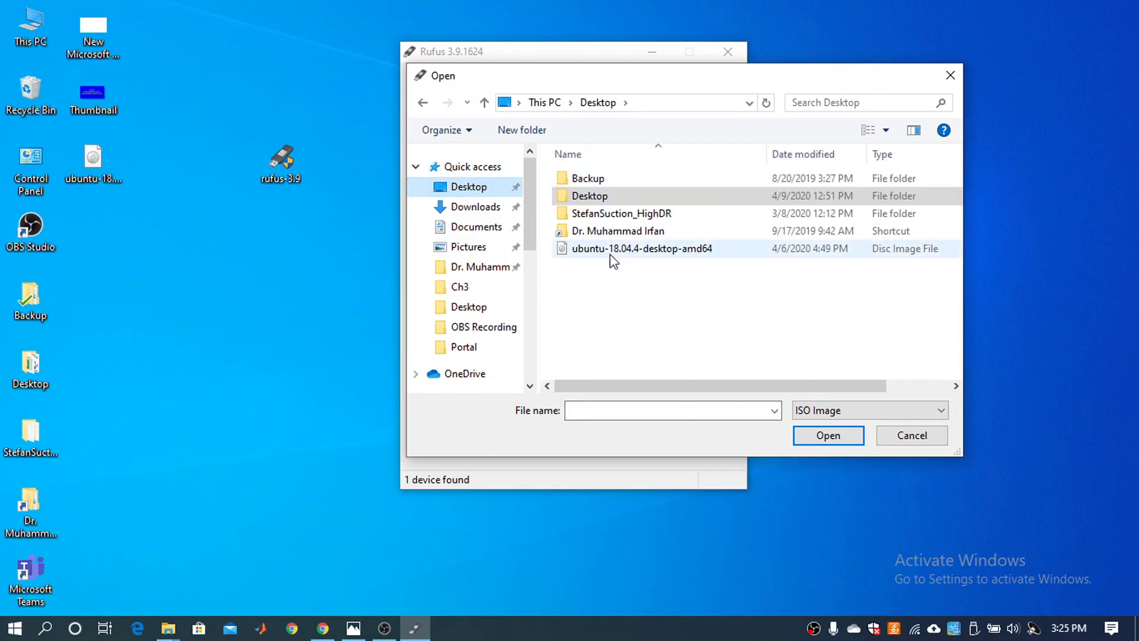
pyautogui.click(609, 252)
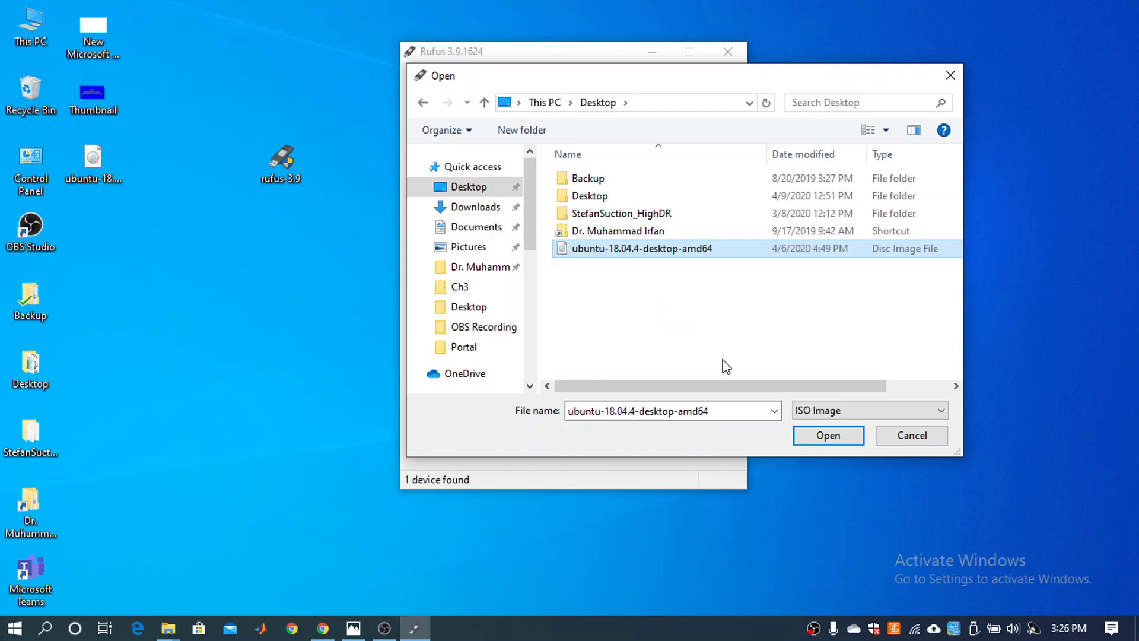
pyautogui.click(821, 436)
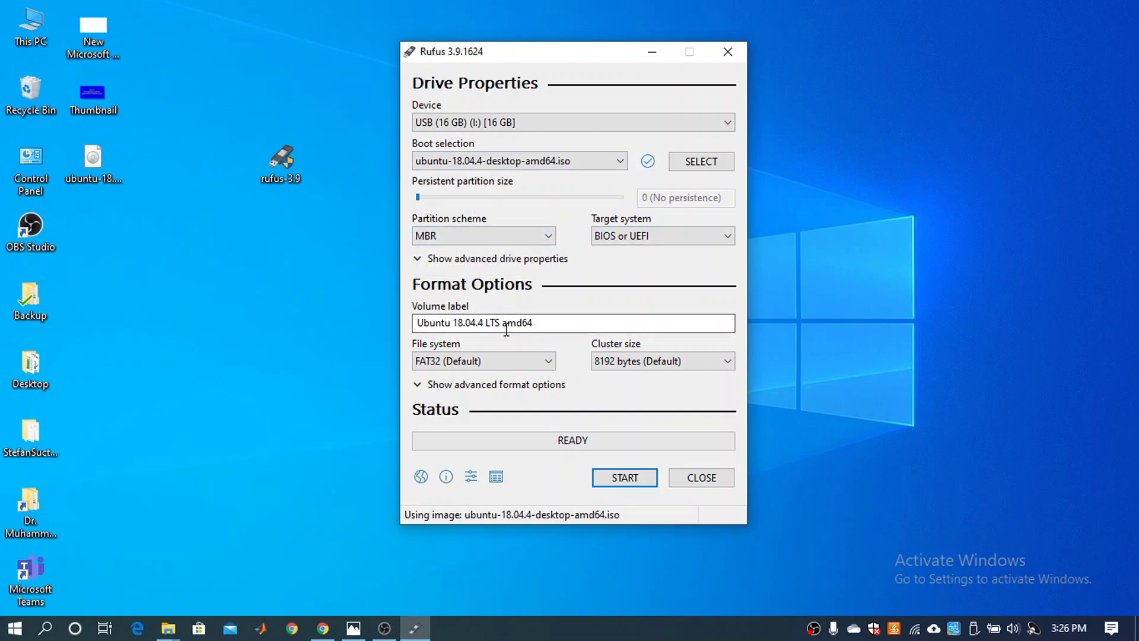
# Step: Shorten the volume label to "Ubuntu 18.04.4 LTS" by removing the amd64 suffix
pyautogui.click(538, 325)
pyautogui.moveTo(539, 324); pyautogui.dragTo(452, 324)
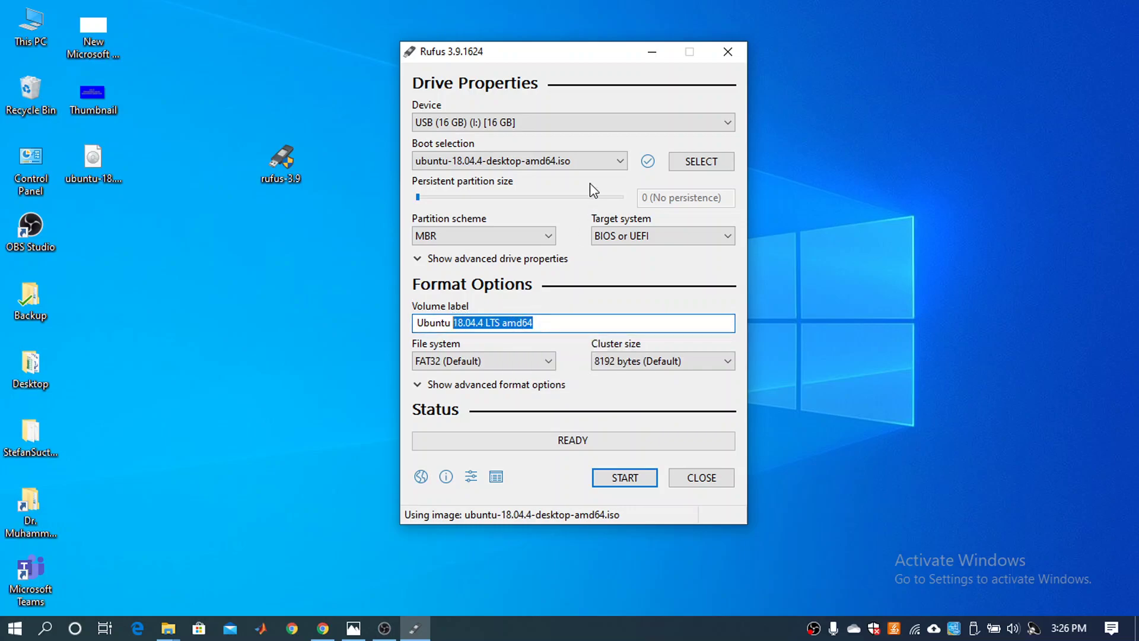
pyautogui.moveTo(499, 323); pyautogui.dragTo(583, 327)
pyautogui.press('BackSpace')
pyautogui.moveTo(511, 323); pyautogui.dragTo(420, 325)
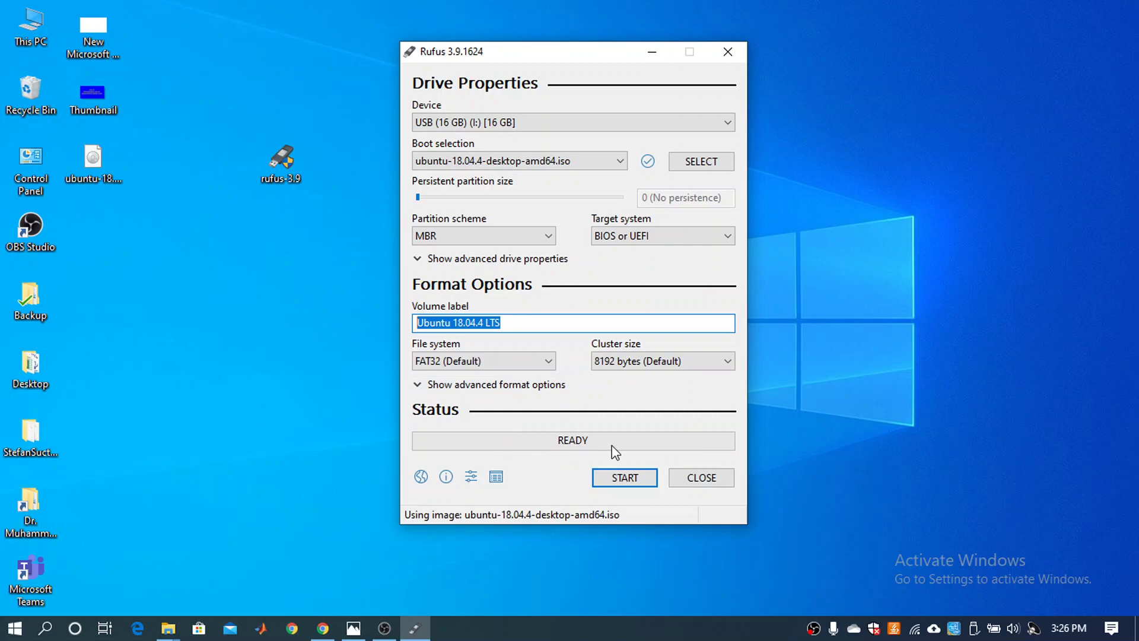
# Step: Start writing the USB drive in ISO Image mode, allowing the Syslinux file download and the erasure of all data on the device
pyautogui.click(614, 478)
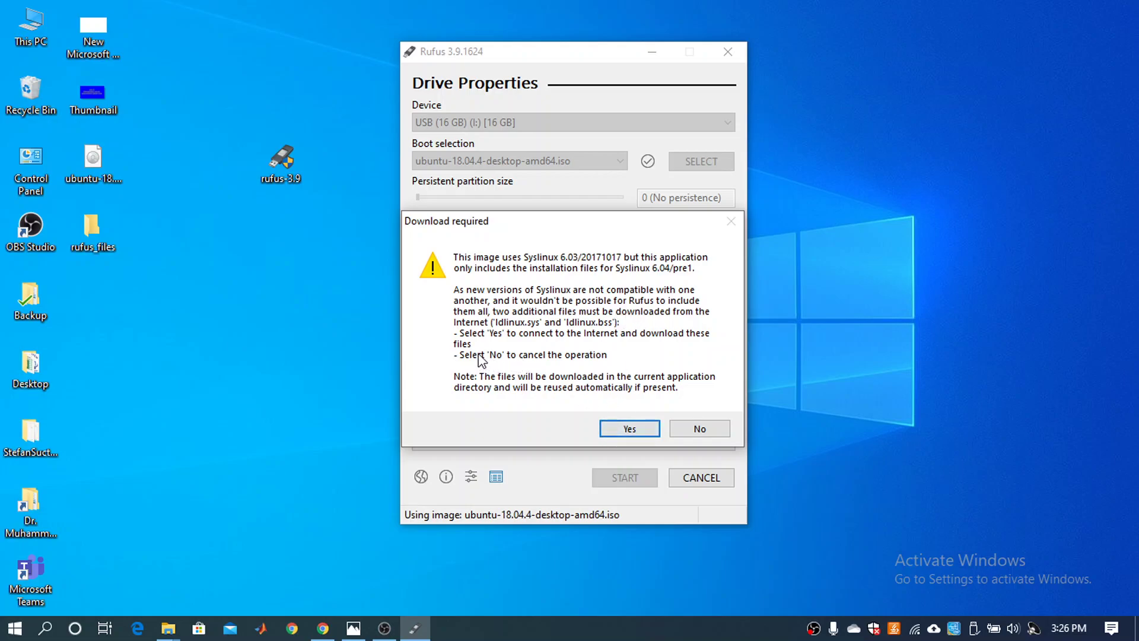
pyautogui.click(627, 429)
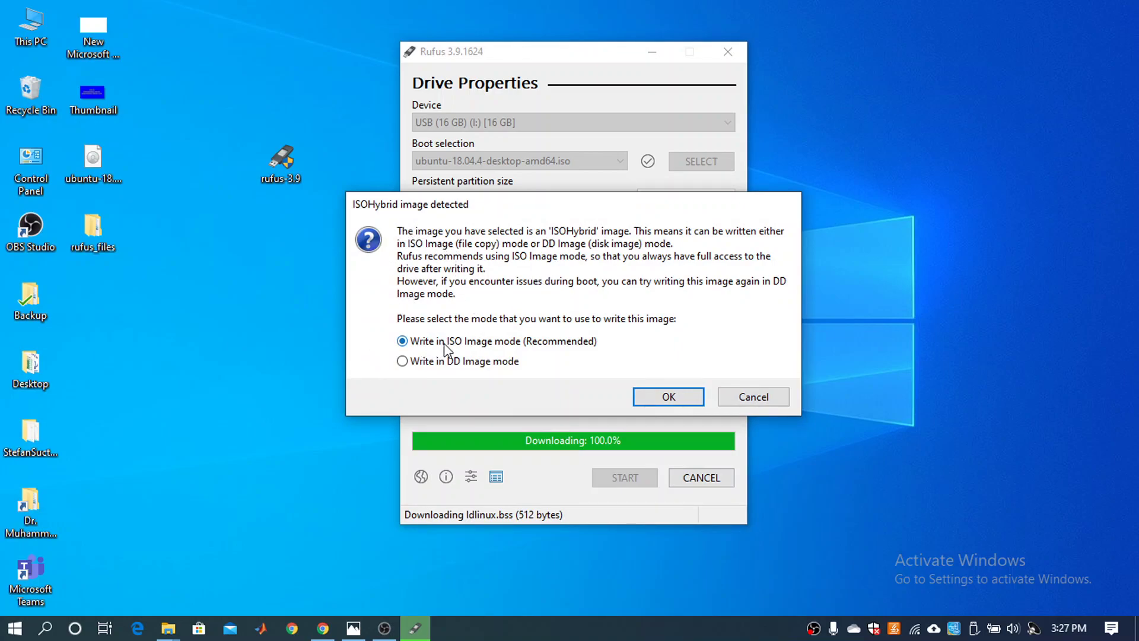
pyautogui.click(668, 398)
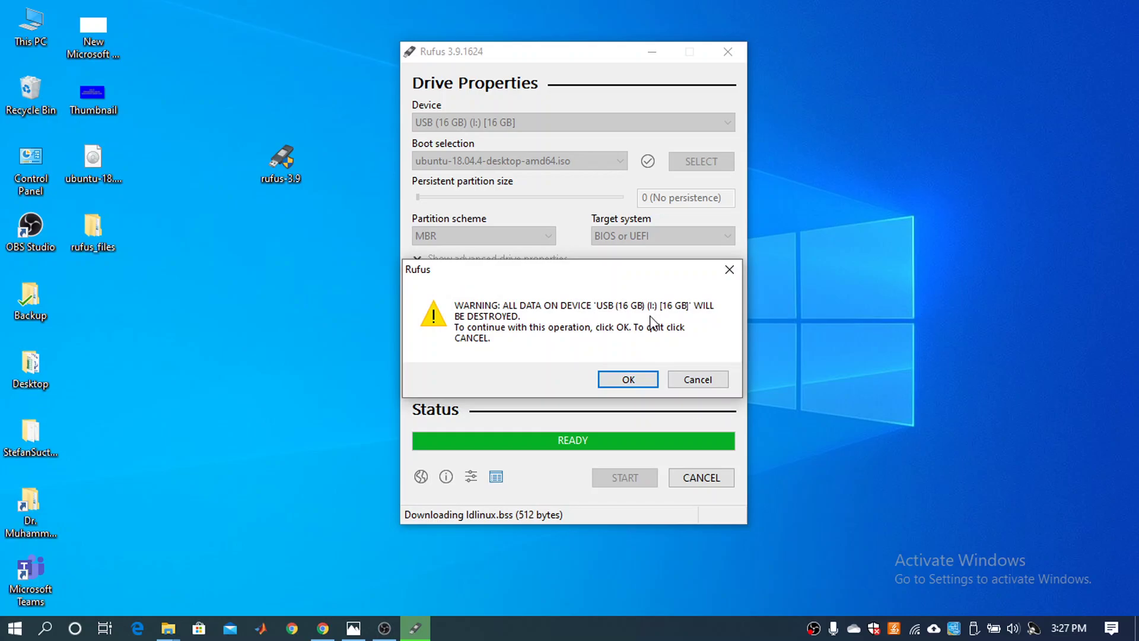
pyautogui.click(624, 381)
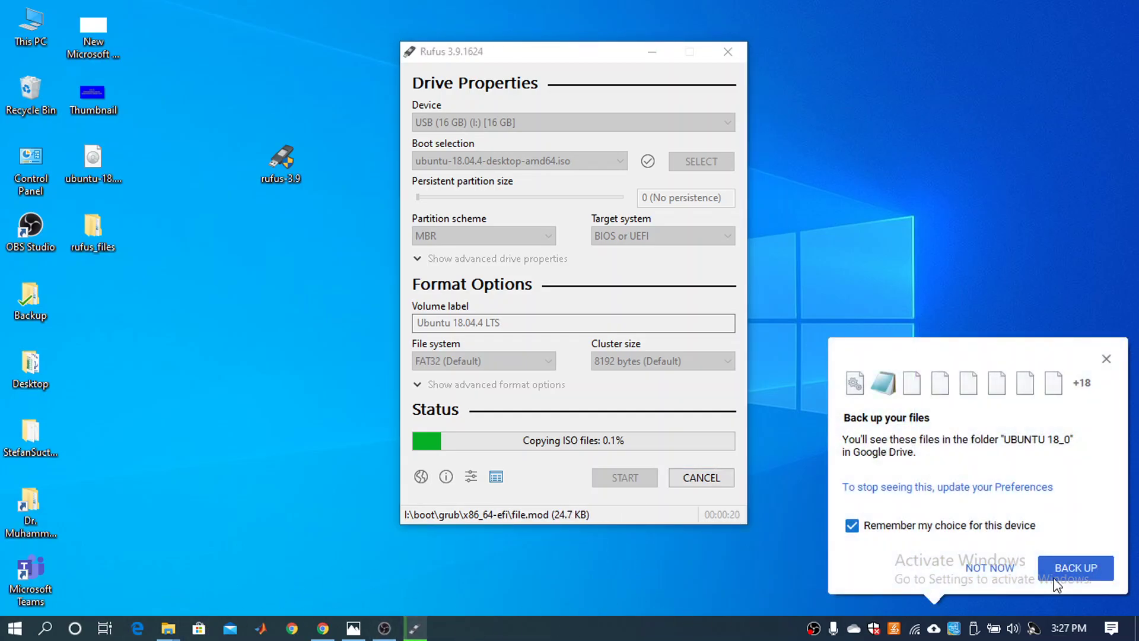
# Step: Dismiss the Google Drive backup offer and close Rufus once the image has been written
pyautogui.click(1106, 359)
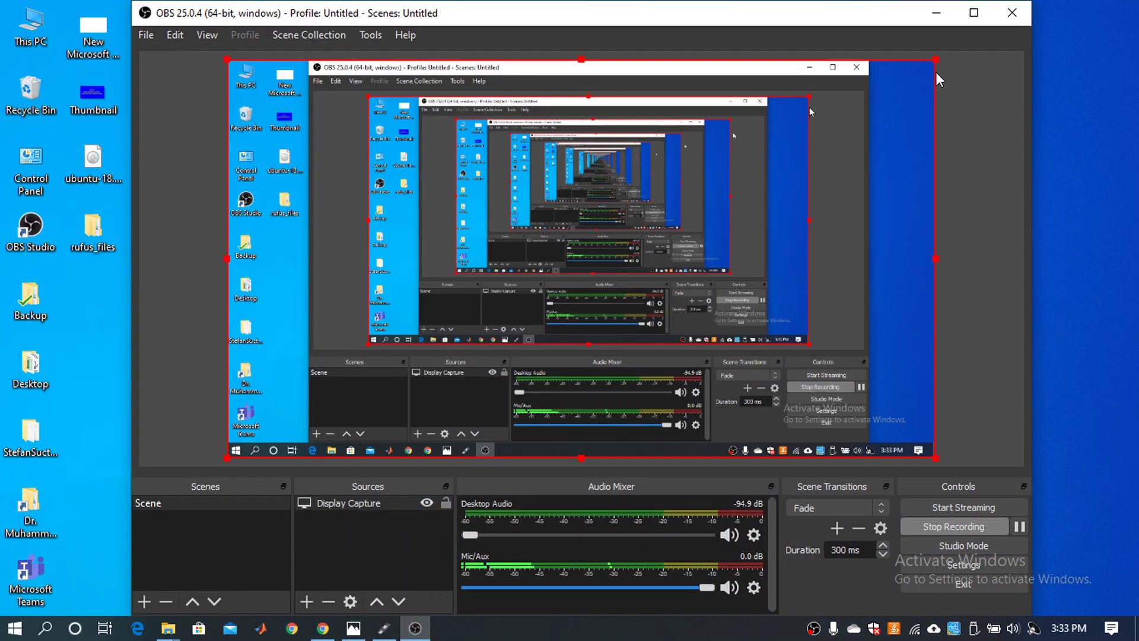
pyautogui.click(936, 13)
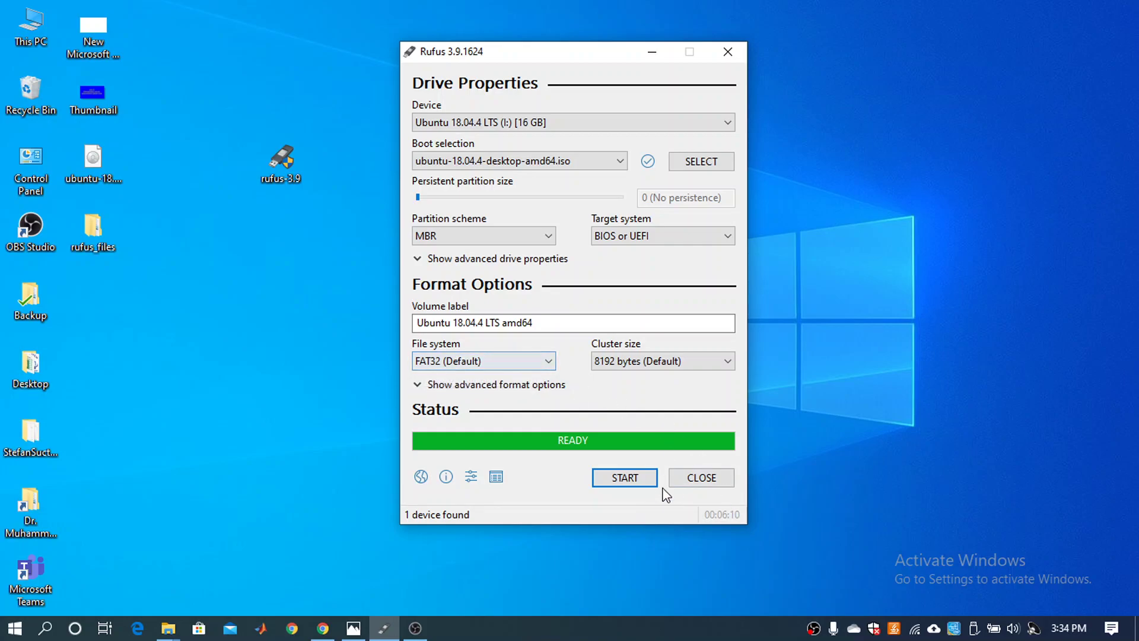
pyautogui.click(711, 478)
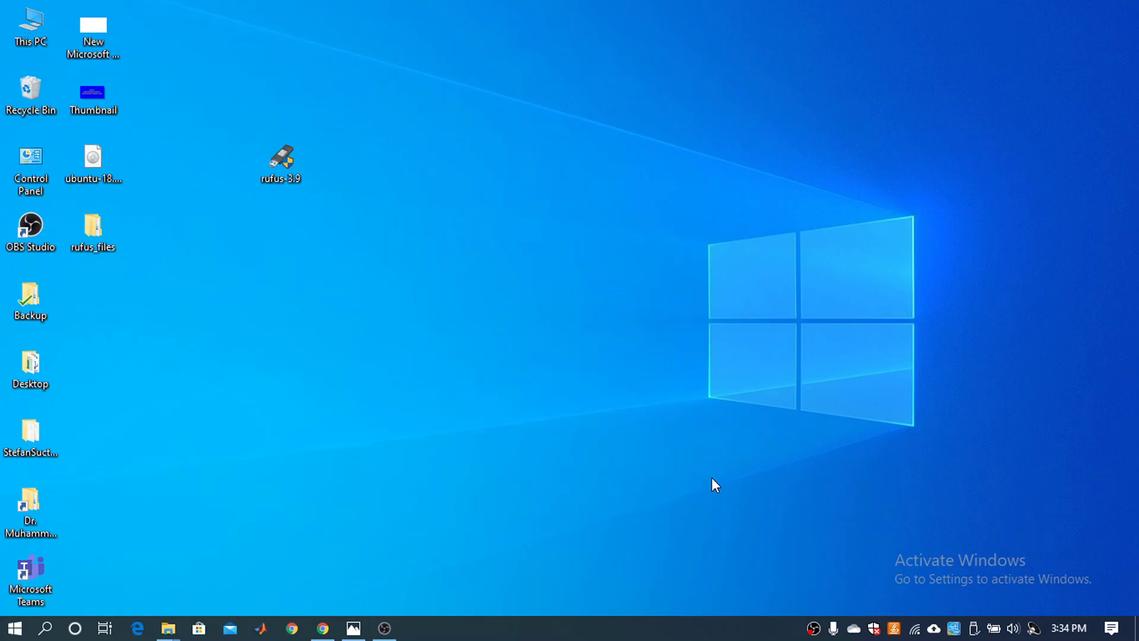
# Step: Examine the files on the UBUNTU 18_0 (I:) drive from This PC, and minimize the File Explorer window
pyautogui.doubleClick(32, 28)
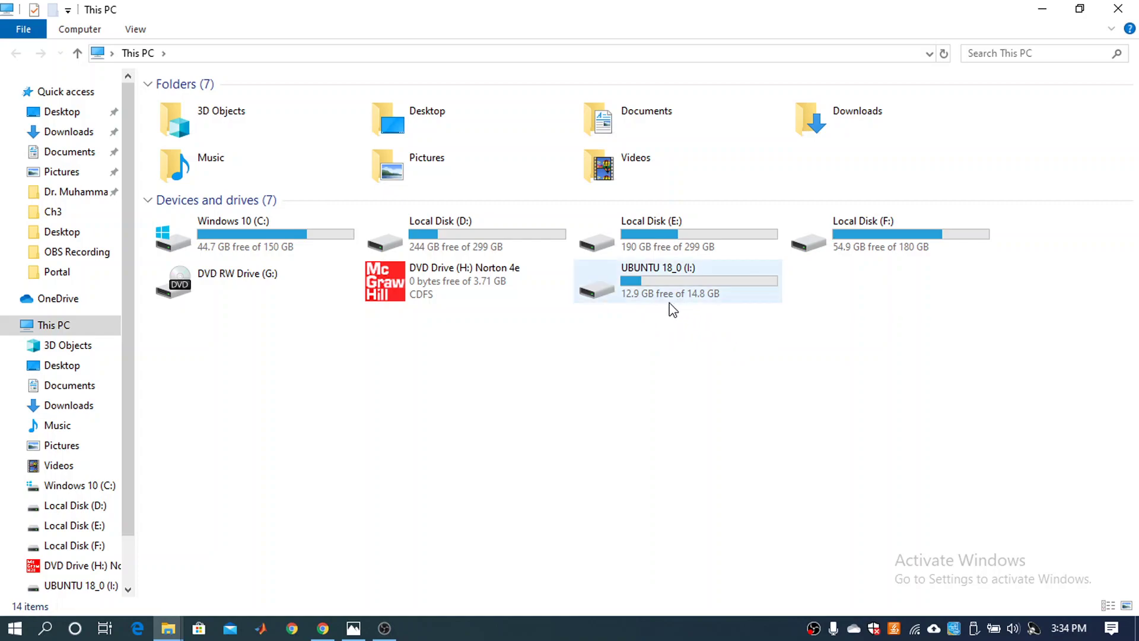
pyautogui.click(680, 281)
pyautogui.doubleClick(680, 280)
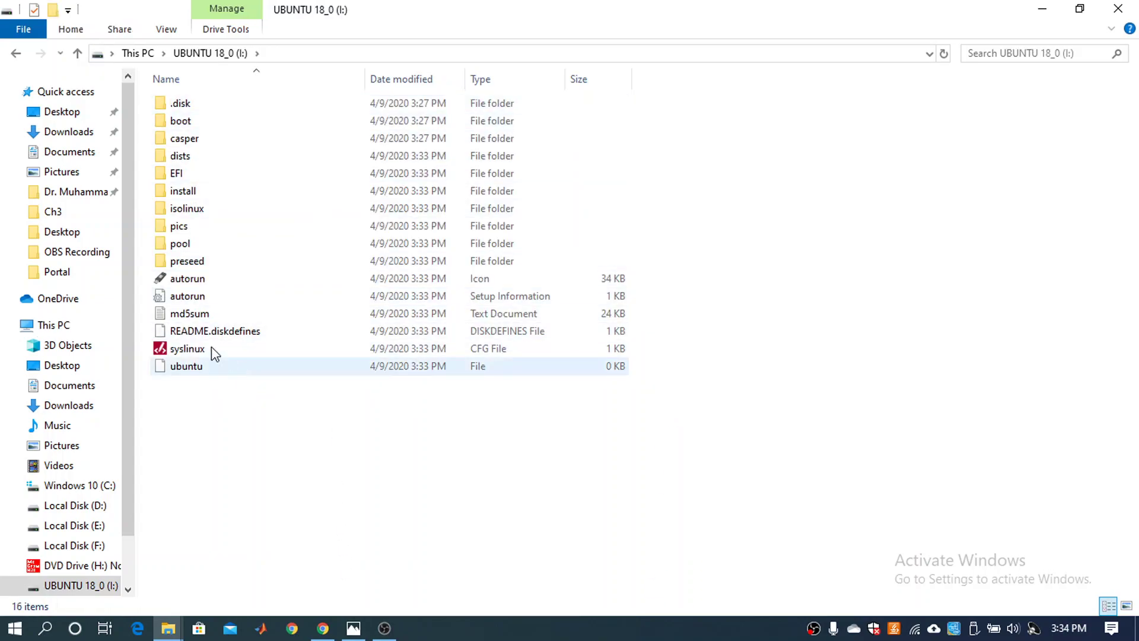
pyautogui.click(77, 52)
pyautogui.click(1039, 8)
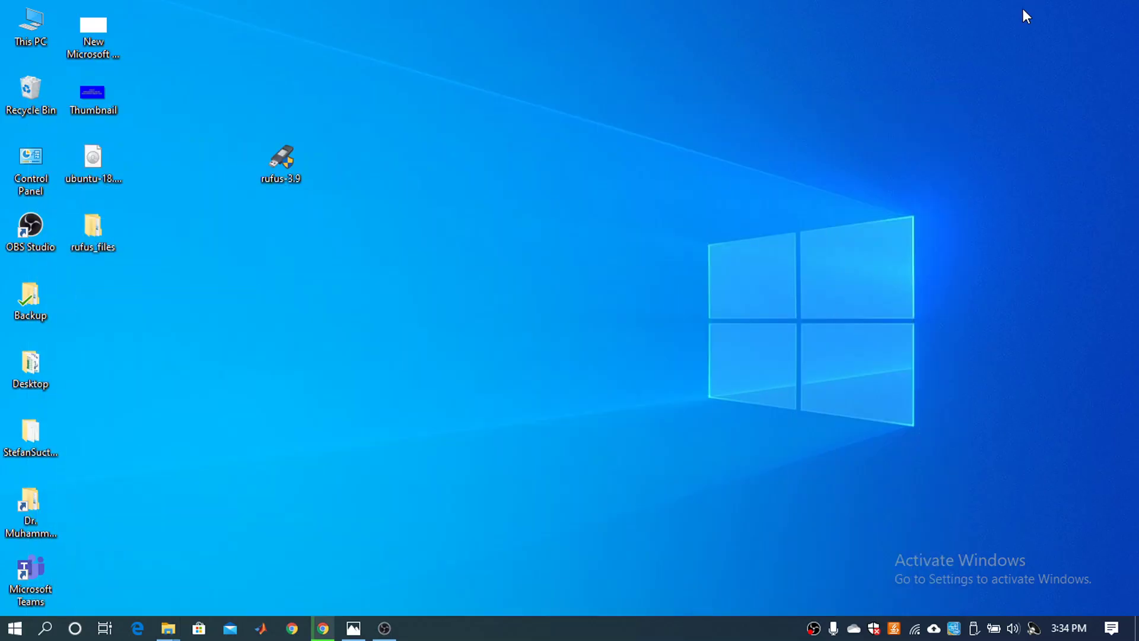